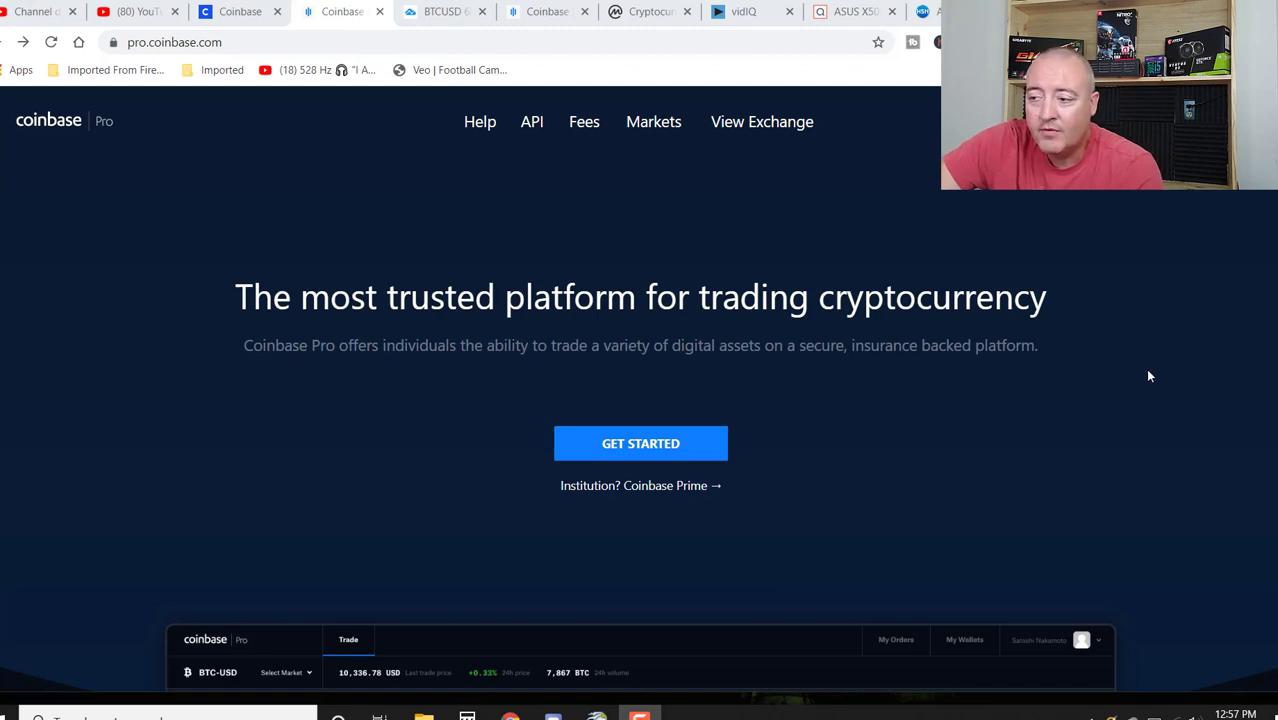
# - Open the BTC-USD exchange and compare it with the Coinbase portfolio dashboard, ending on Pro
pyautogui.scroll(-10, 1149, 374)
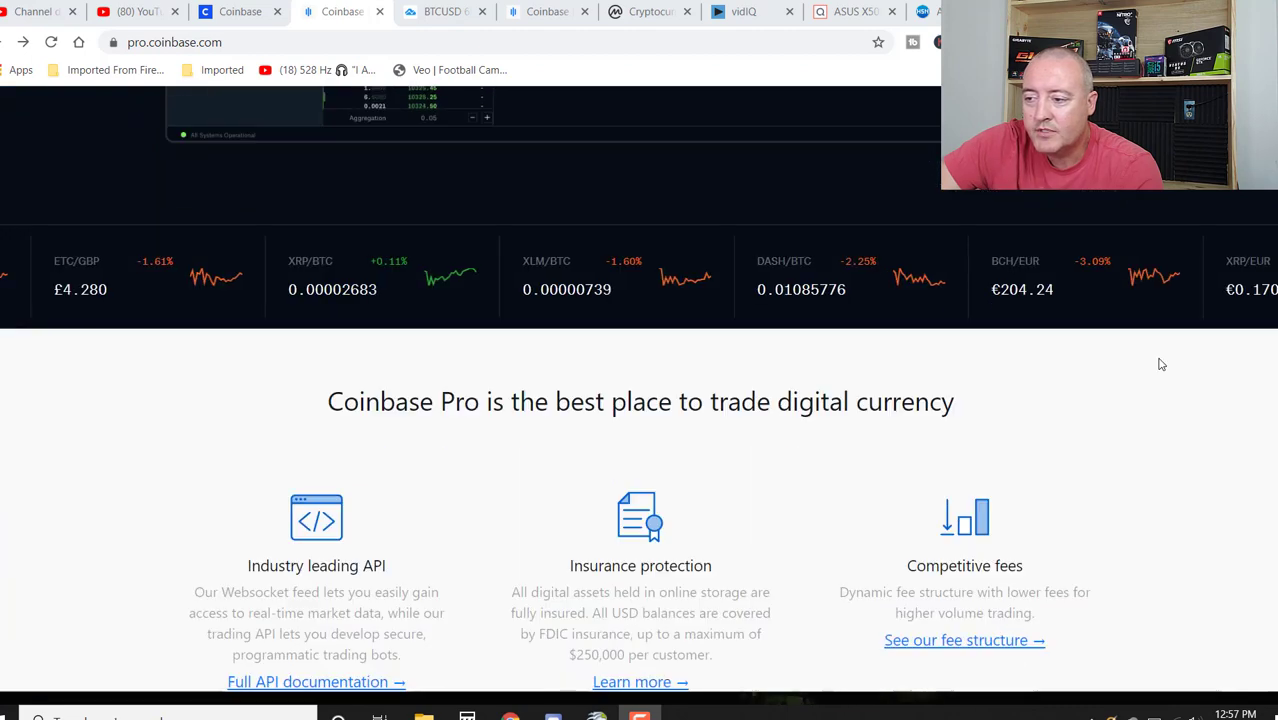
pyautogui.scroll(-1, 1160, 364)
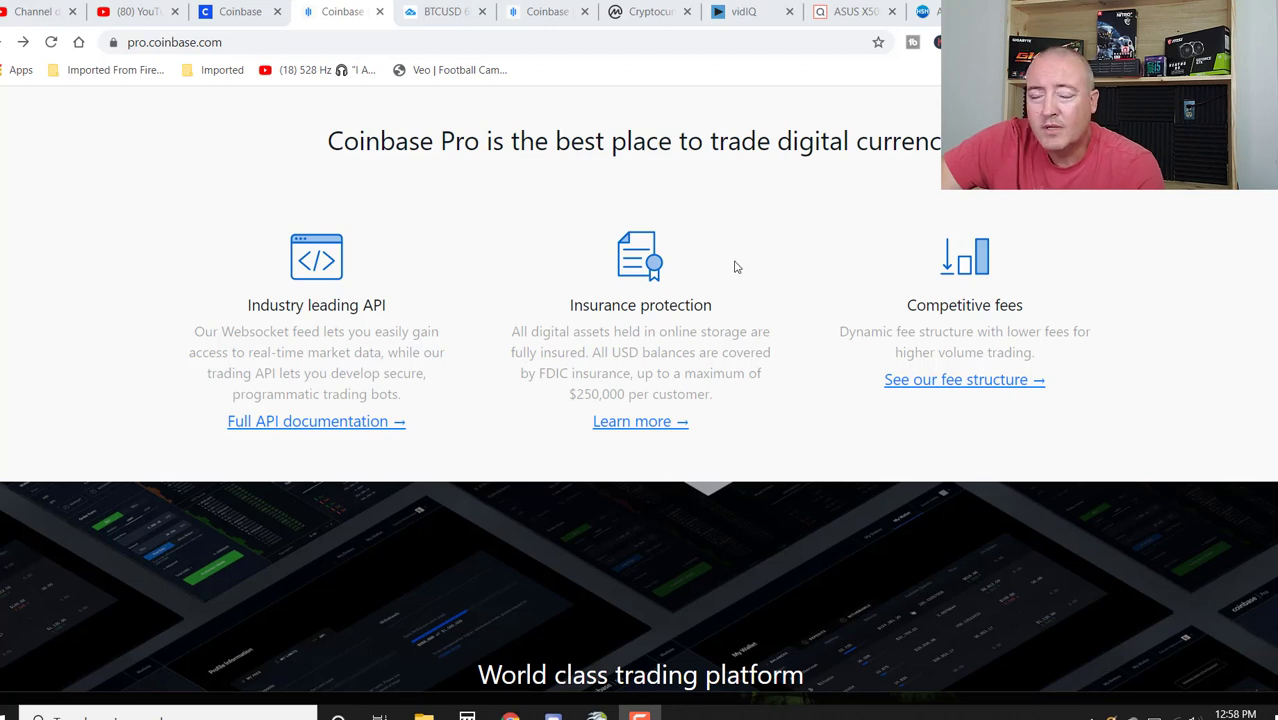
pyautogui.scroll(15, 810, 297)
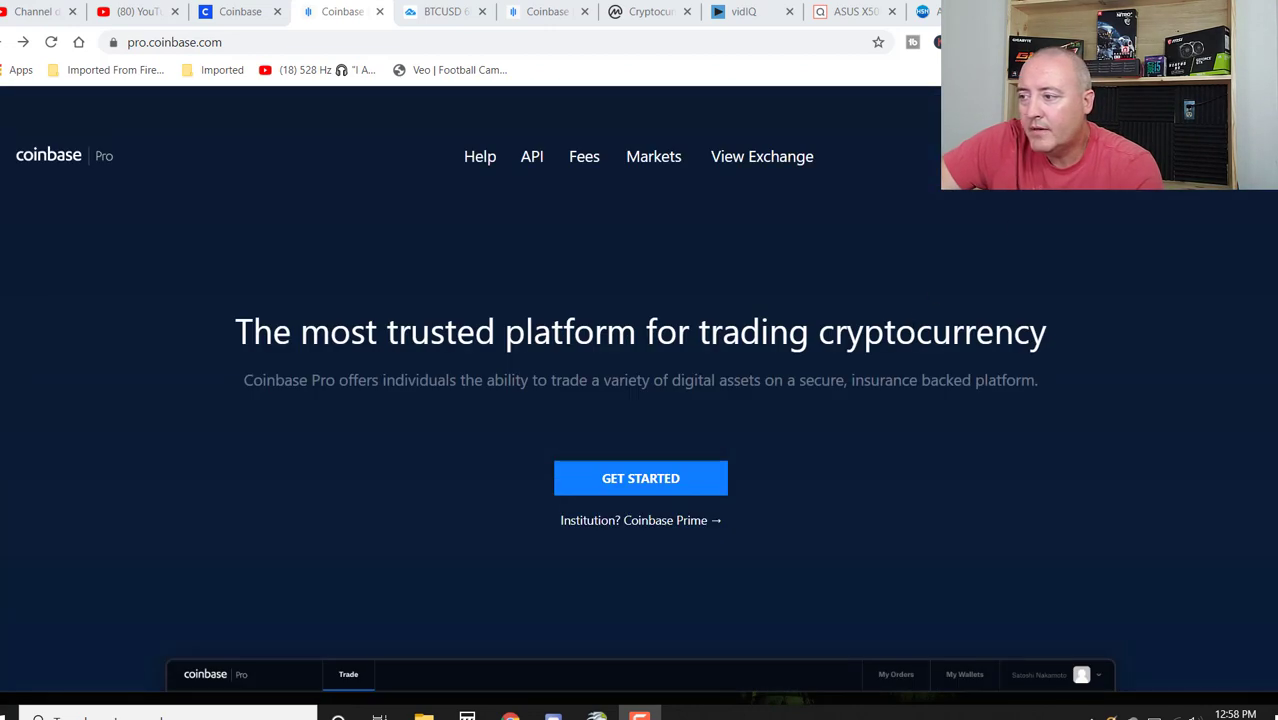
pyautogui.click(802, 145)
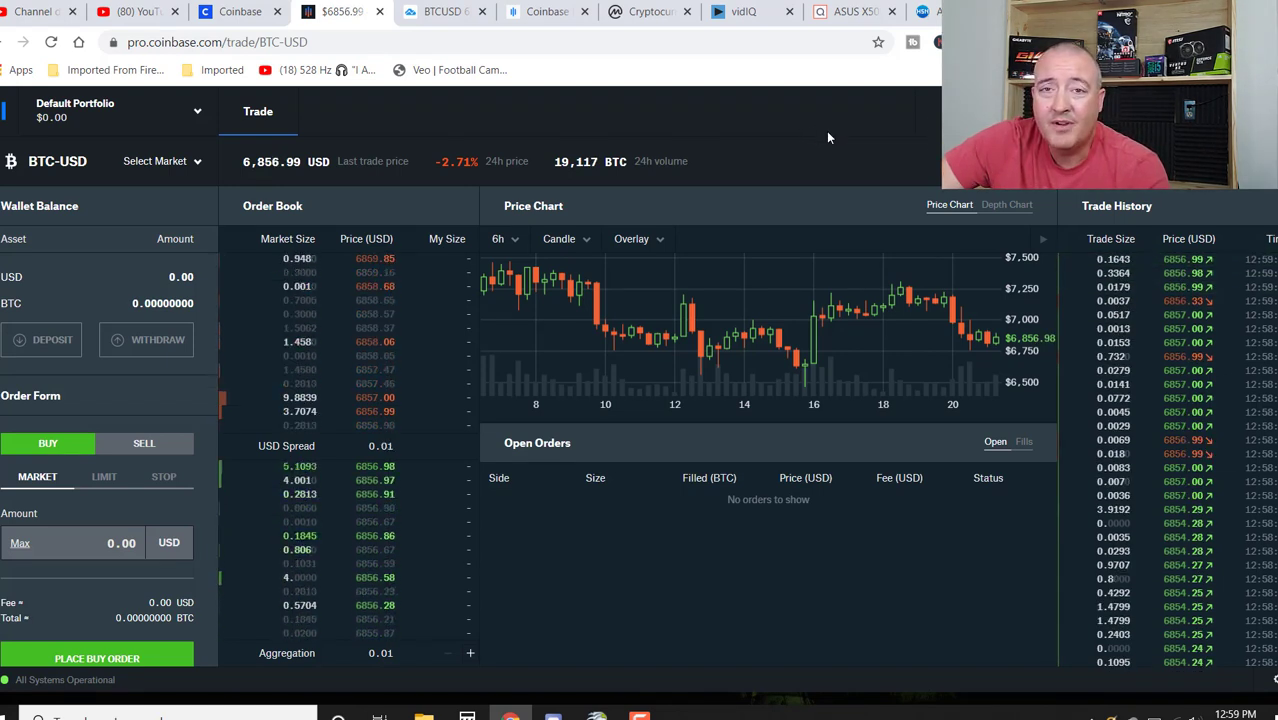
pyautogui.click(240, 11)
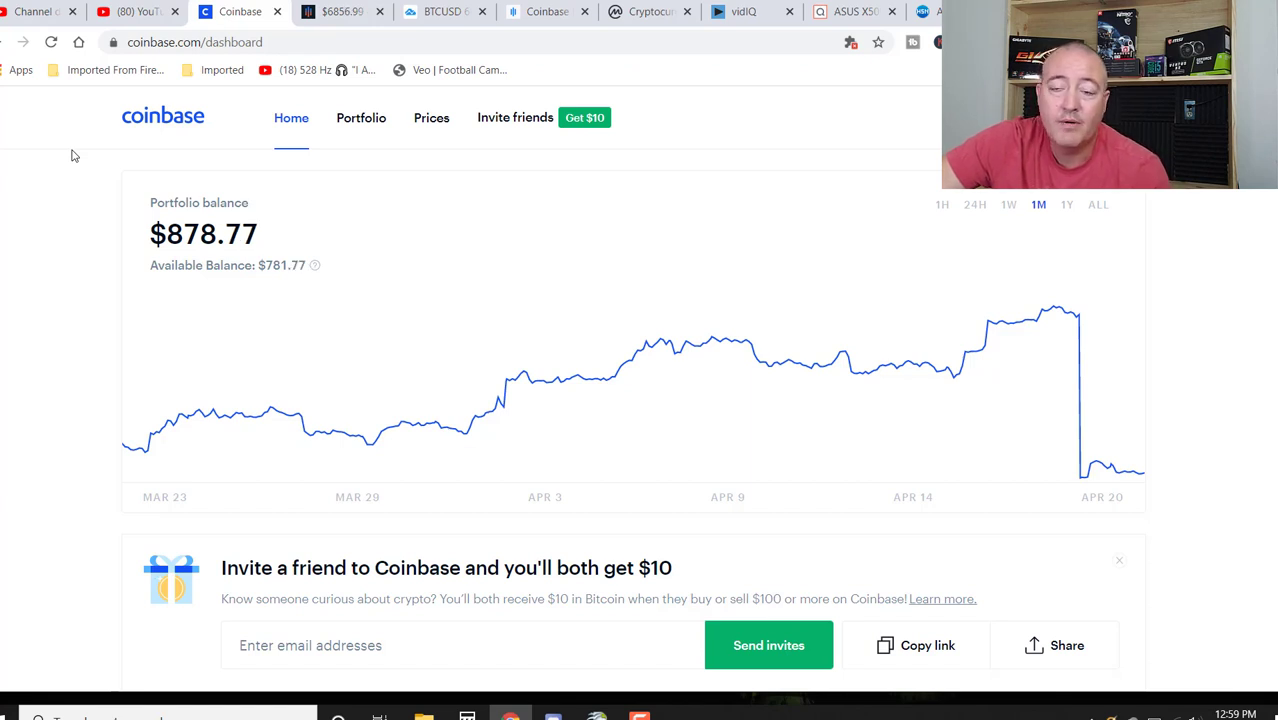
pyautogui.click(342, 12)
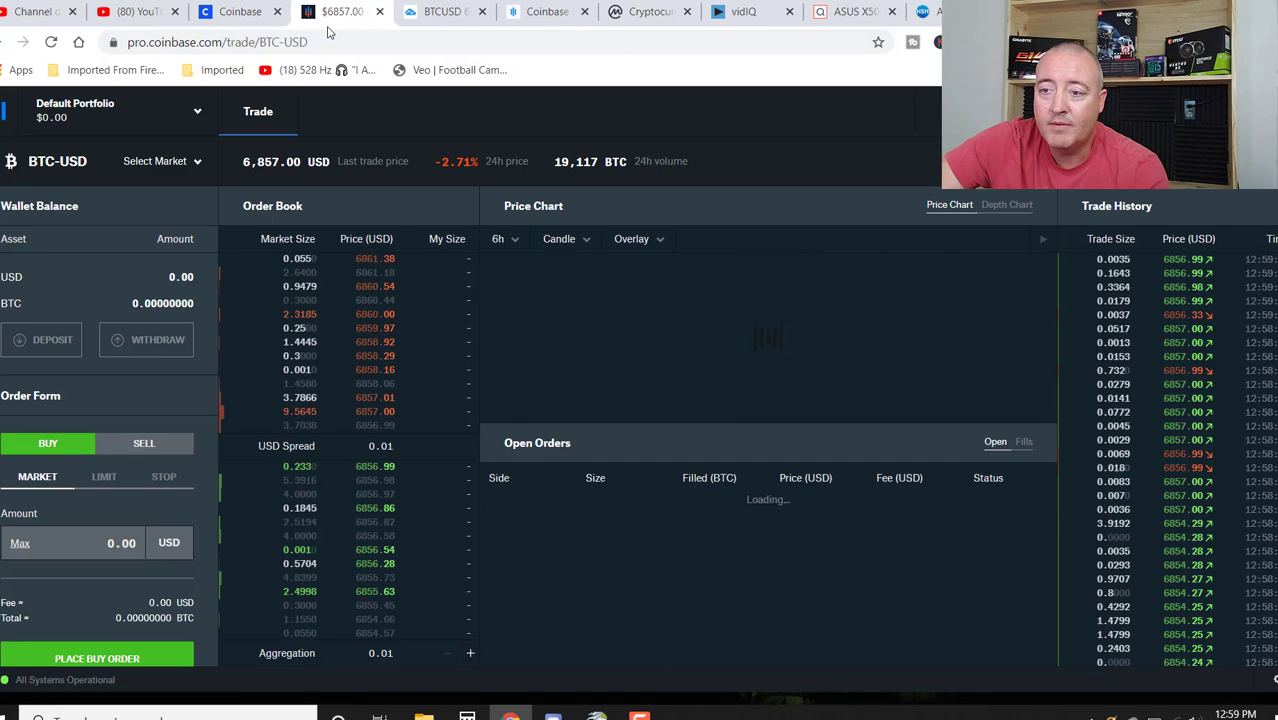
pyautogui.click(240, 12)
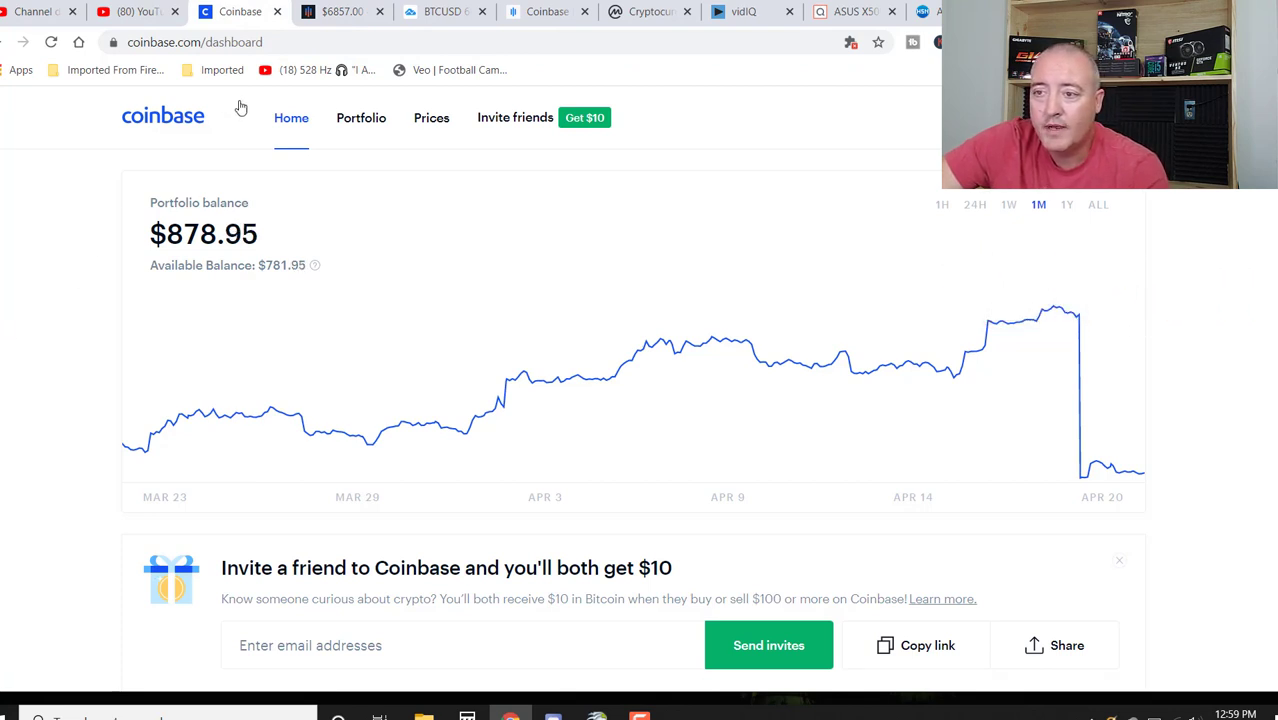
pyautogui.click(338, 9)
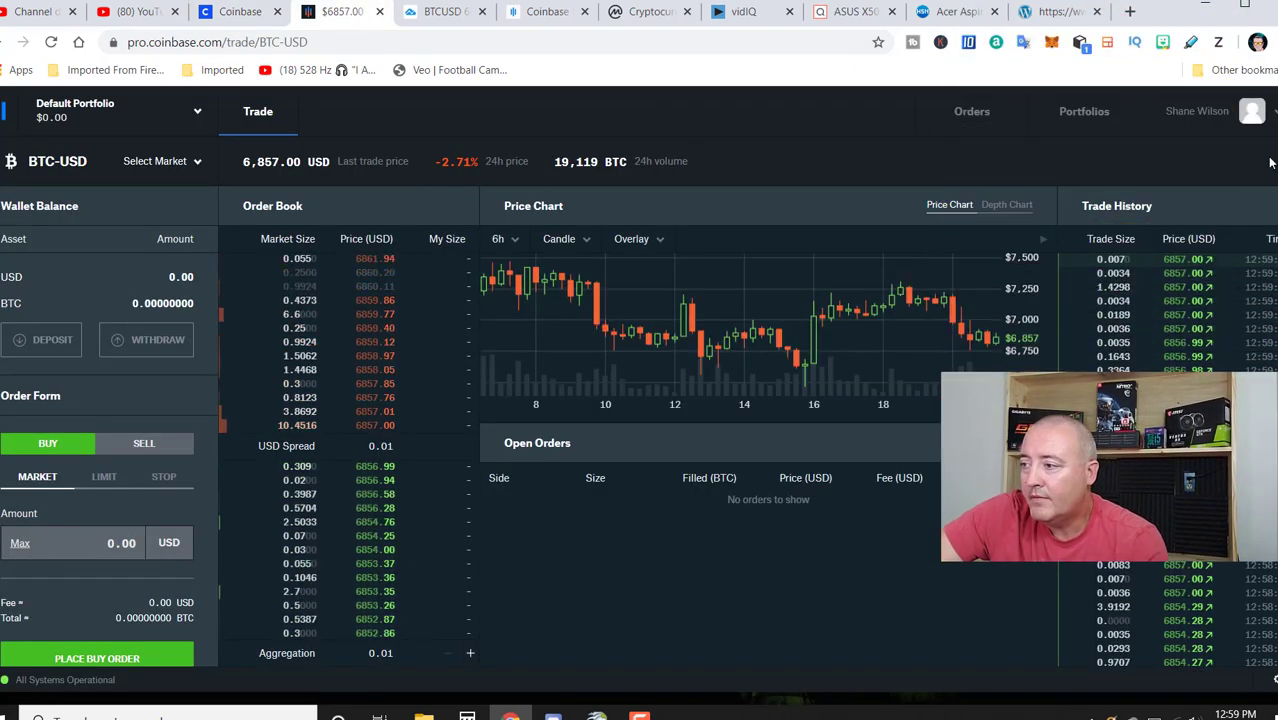
# - Go from the profile's Banking and Limits pages to API Settings, which list no keys
pyautogui.click(1198, 111)
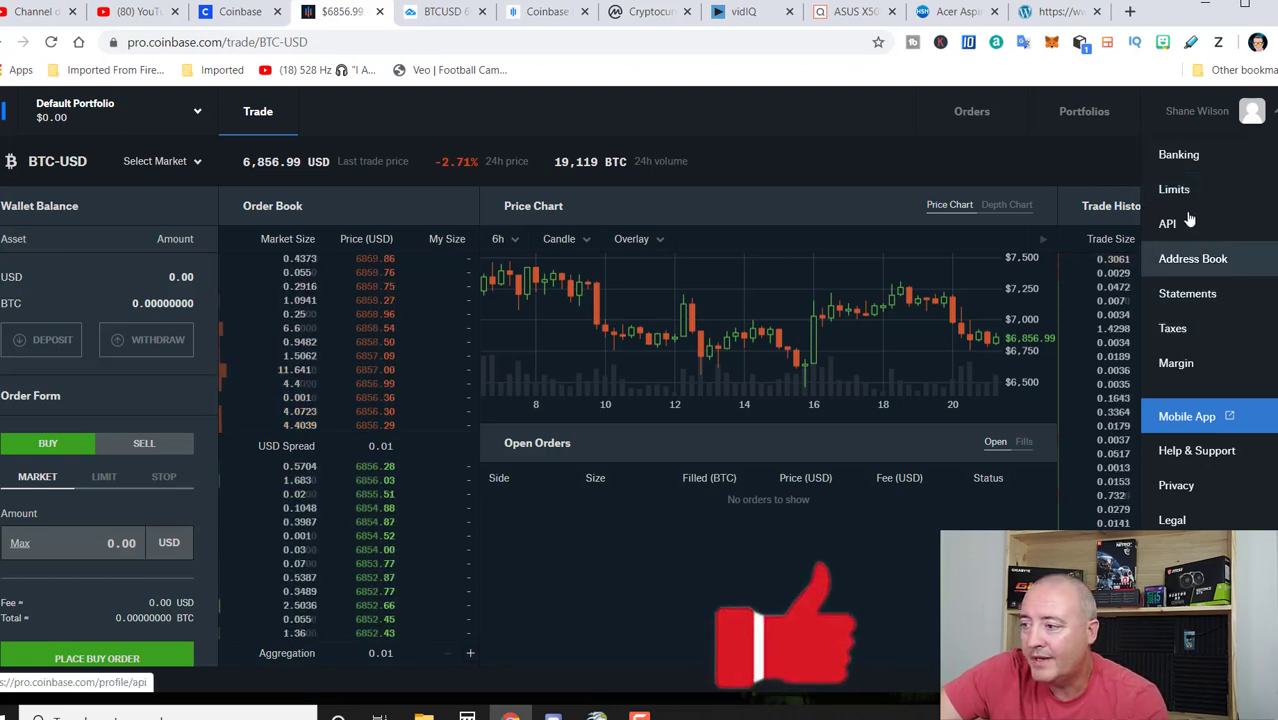
pyautogui.click(1178, 157)
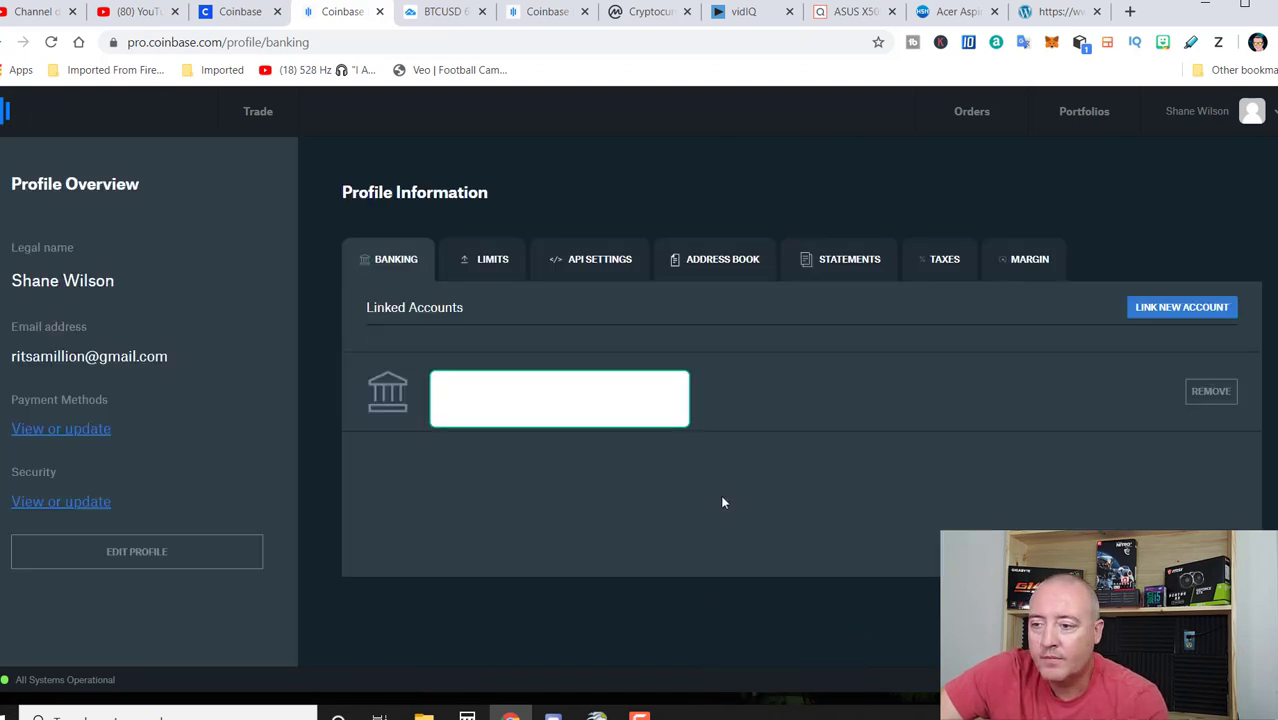
pyautogui.click(481, 270)
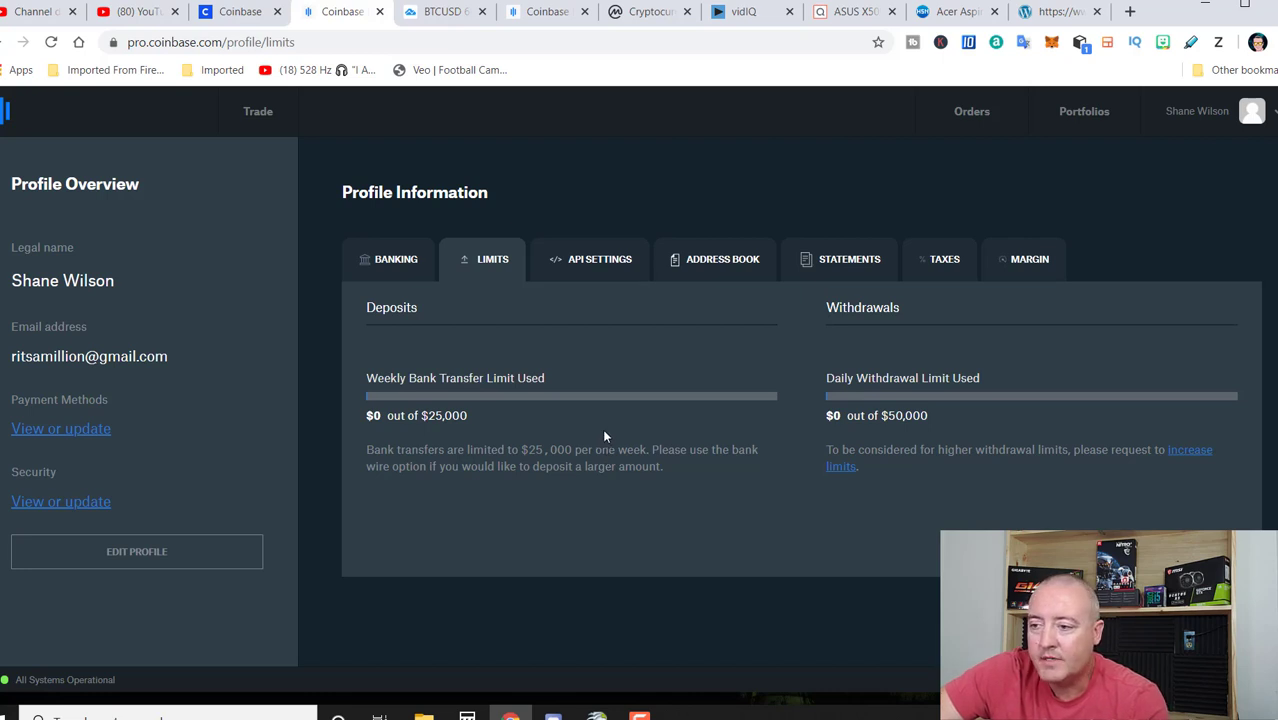
pyautogui.click(614, 257)
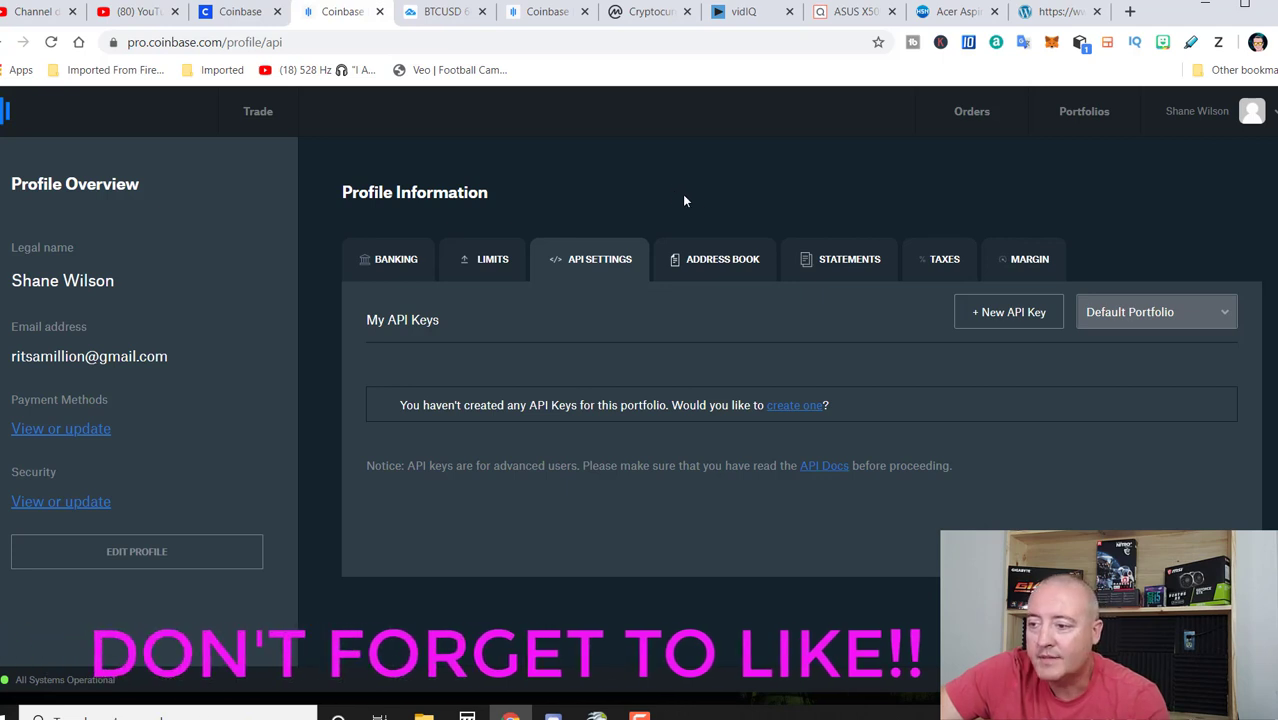
# - Show the address book's saved Exodus BTC address, browsing the new-address asset list without saving
pyautogui.click(722, 260)
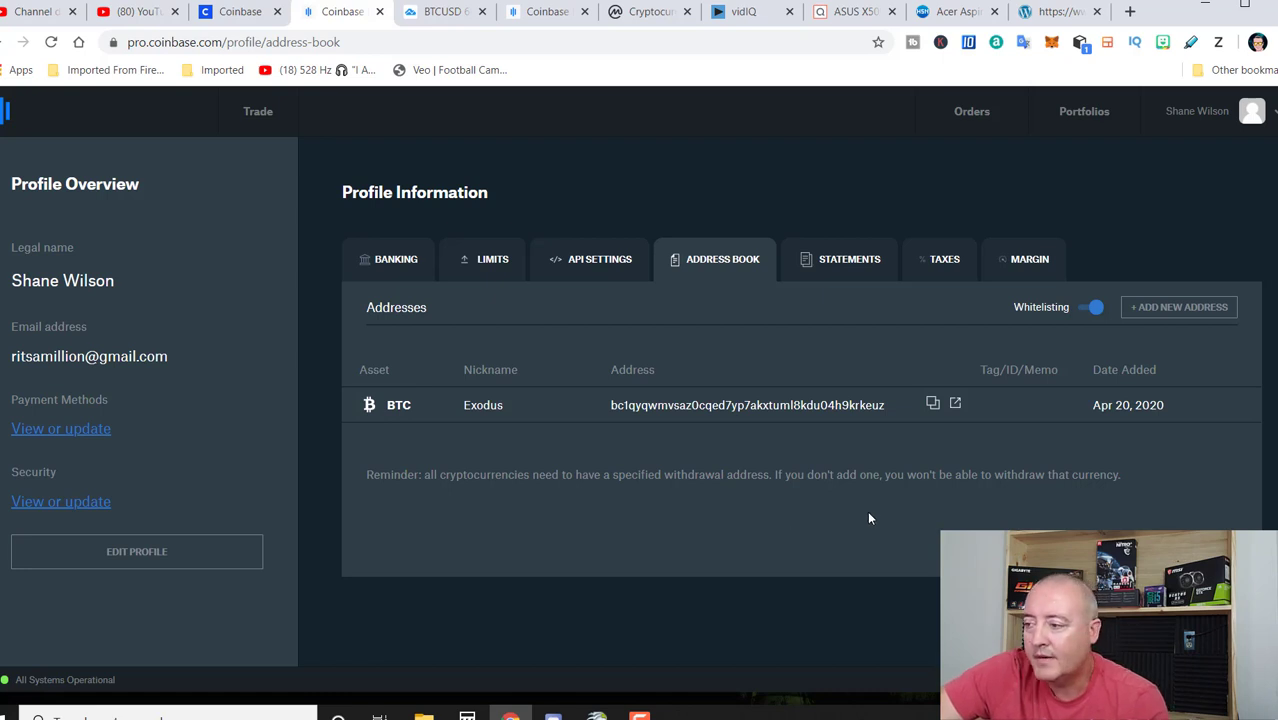
pyautogui.click(1150, 306)
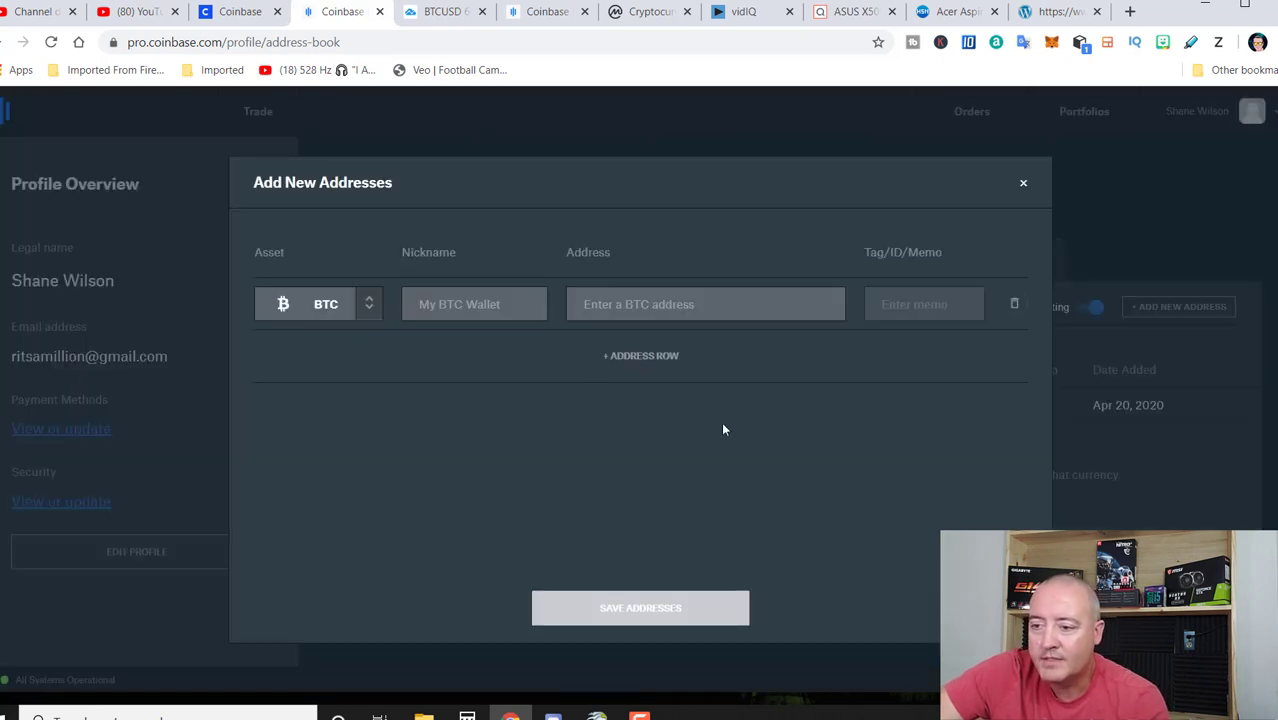
pyautogui.click(368, 313)
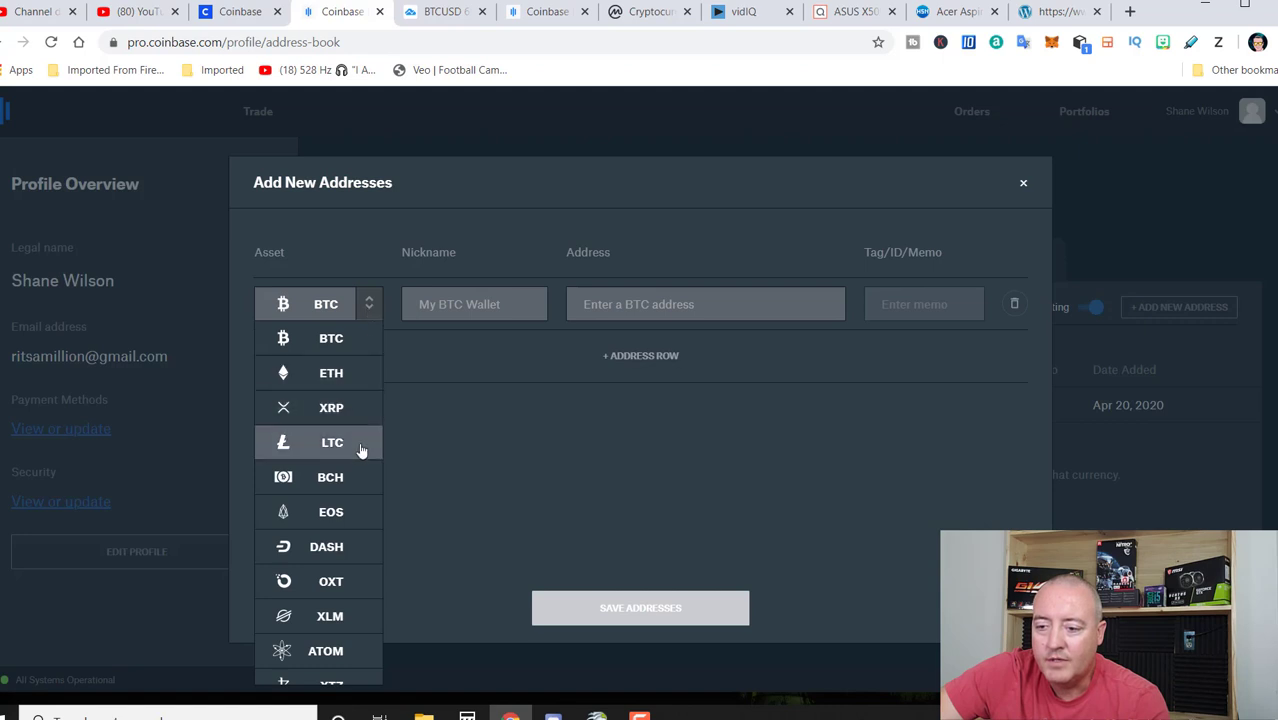
pyautogui.scroll(-1, 355, 565)
pyautogui.scroll(-3, 347, 560)
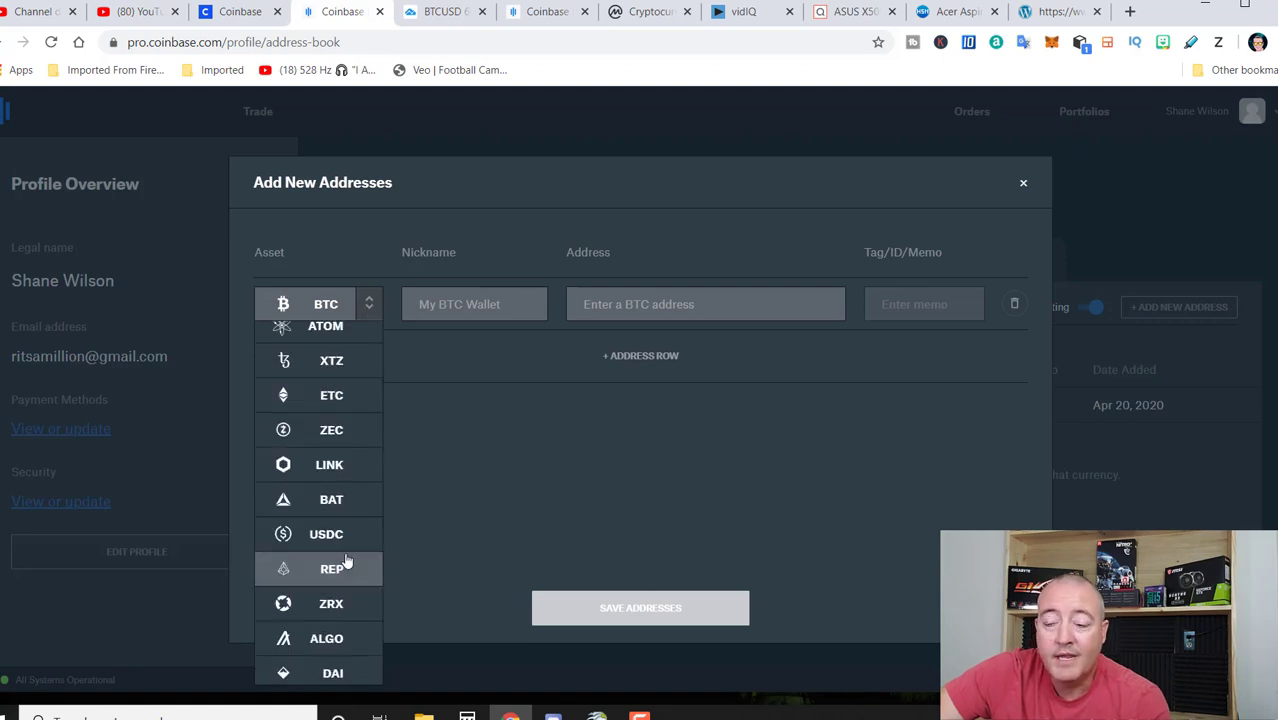
pyautogui.scroll(-3, 330, 520)
pyautogui.scroll(6, 320, 500)
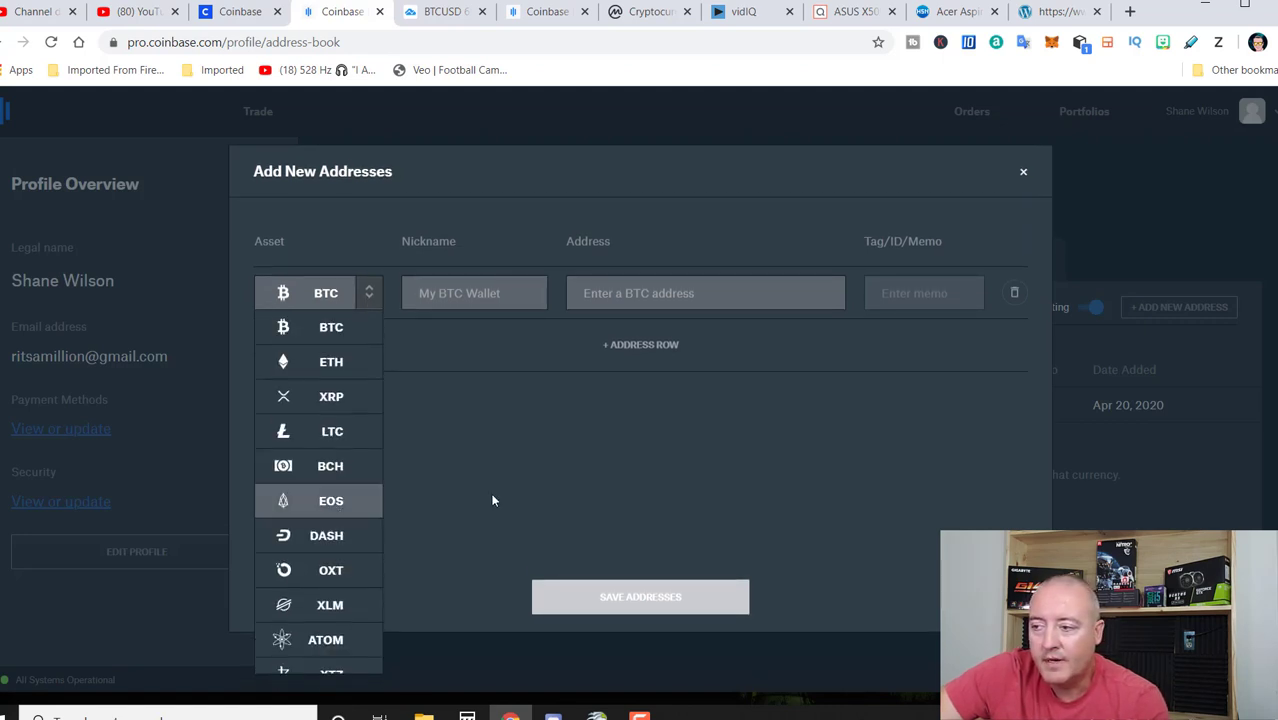
pyautogui.click(1022, 174)
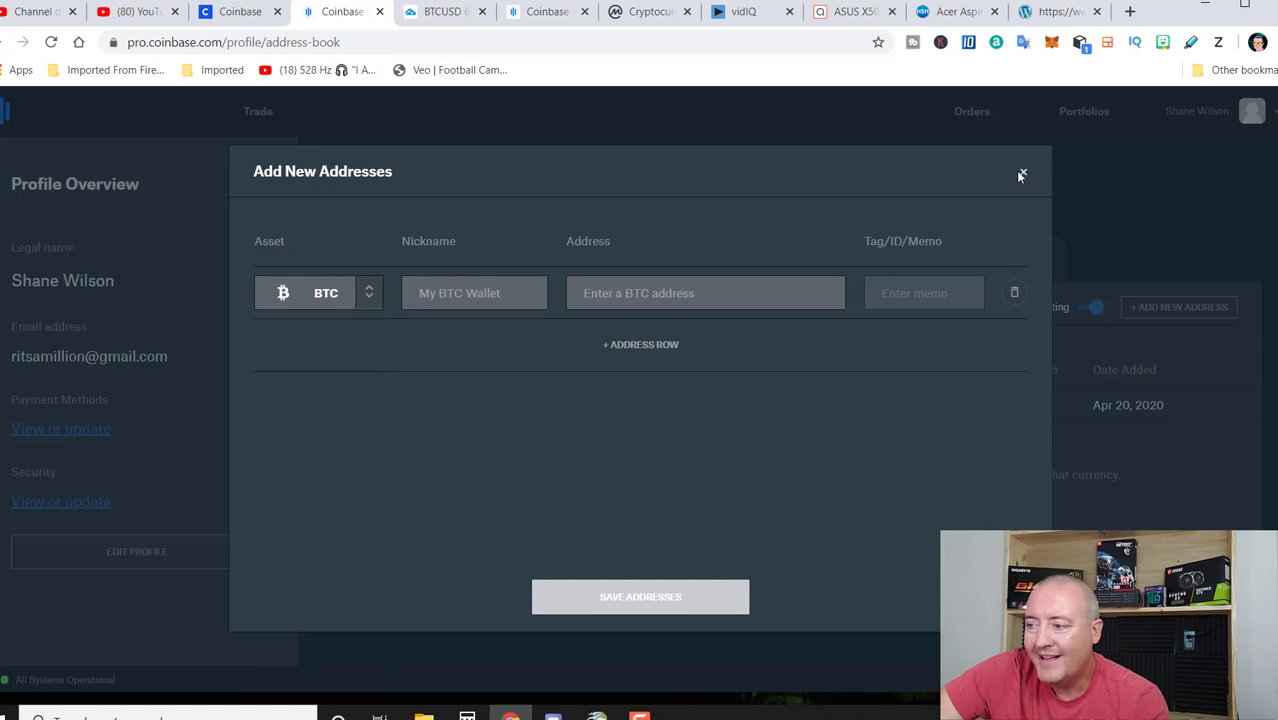
pyautogui.click(1020, 174)
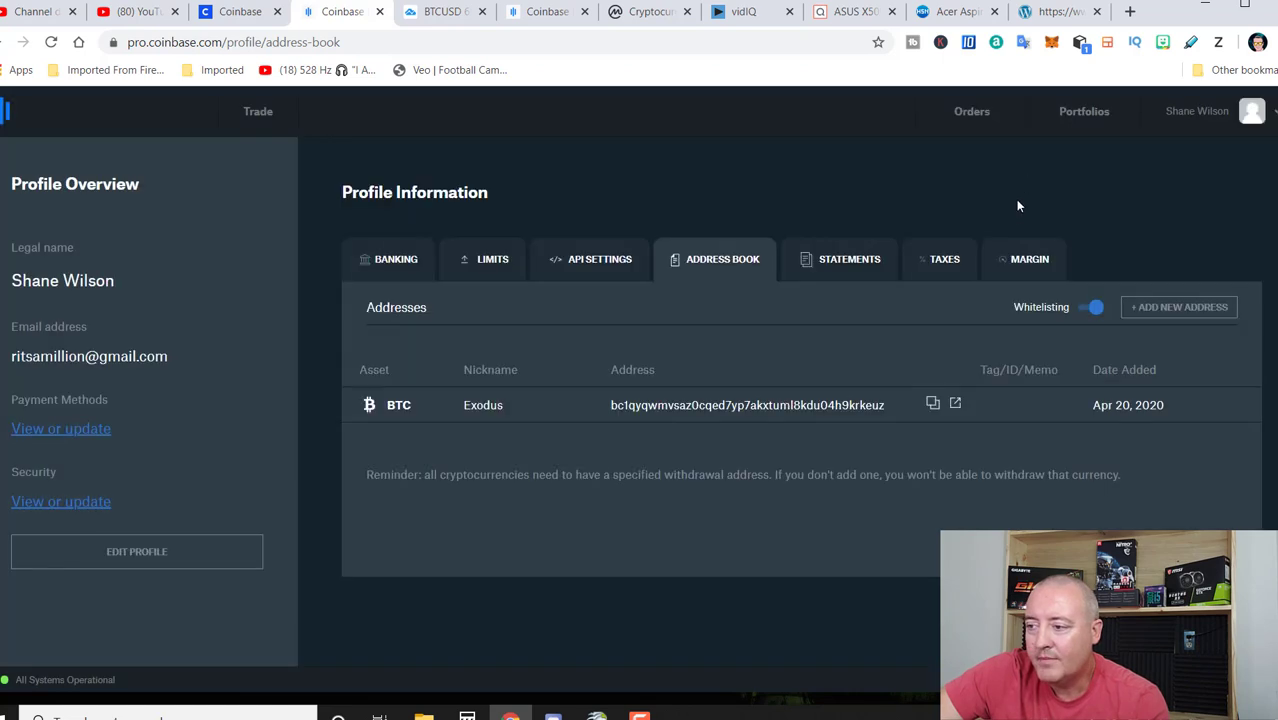
# - Check the Statements and Taxes tabs, then open Margin and close the waitlist without joining
pyautogui.click(830, 262)
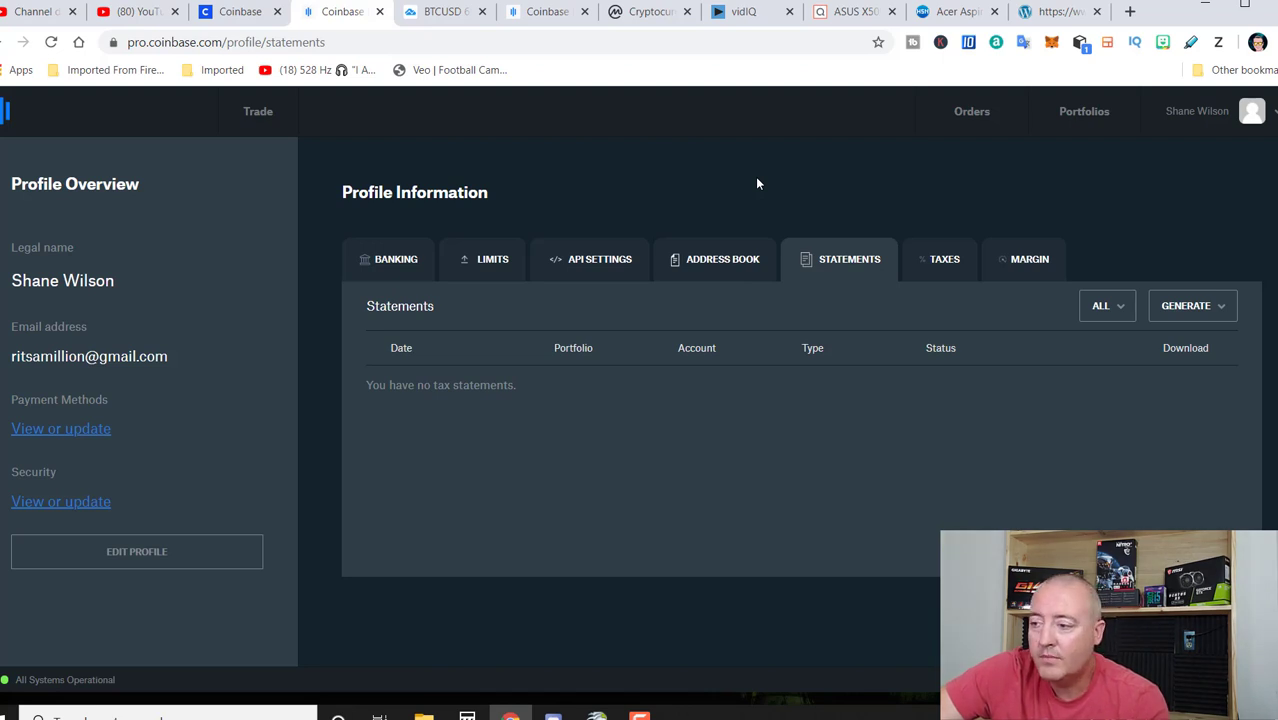
pyautogui.click(945, 265)
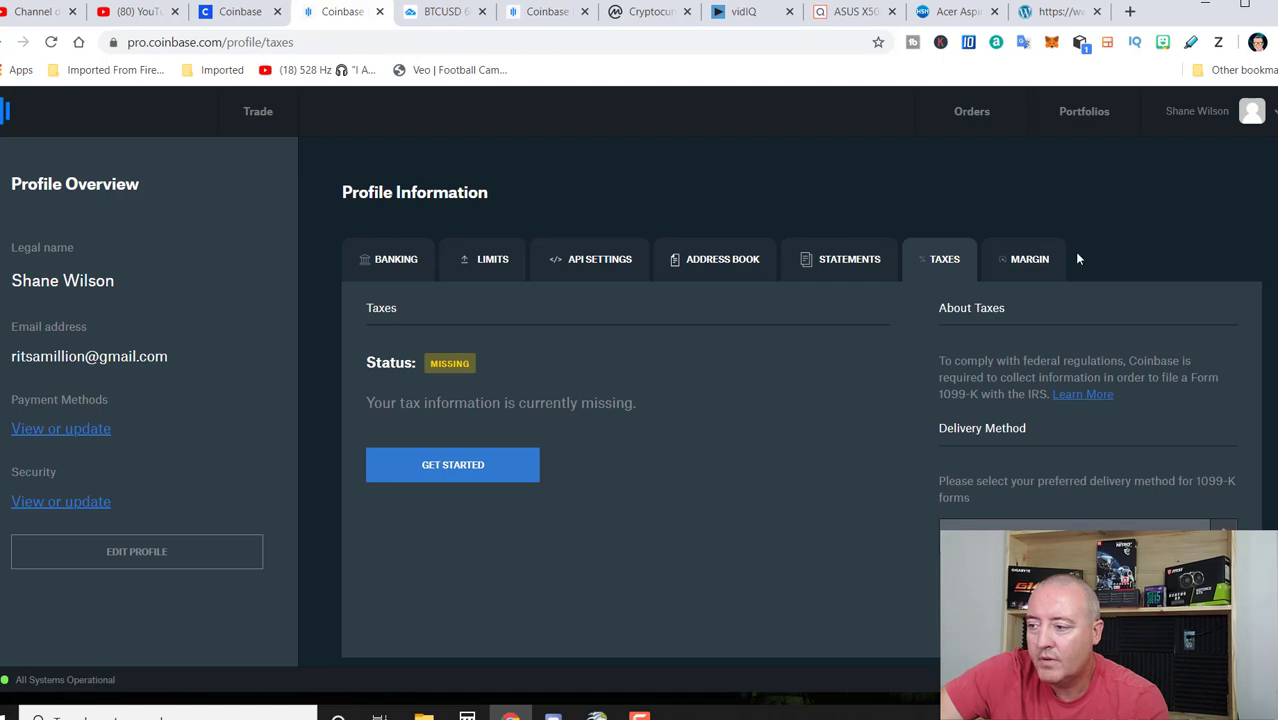
pyautogui.click(1032, 266)
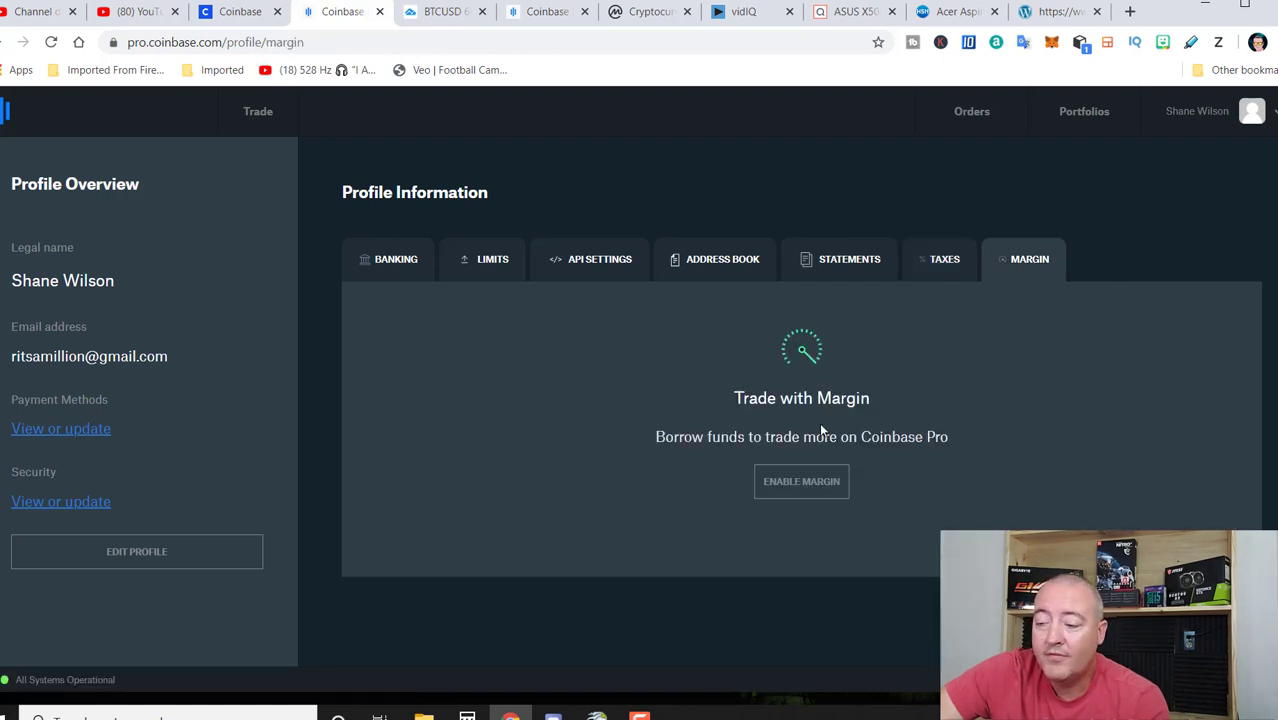
pyautogui.click(800, 488)
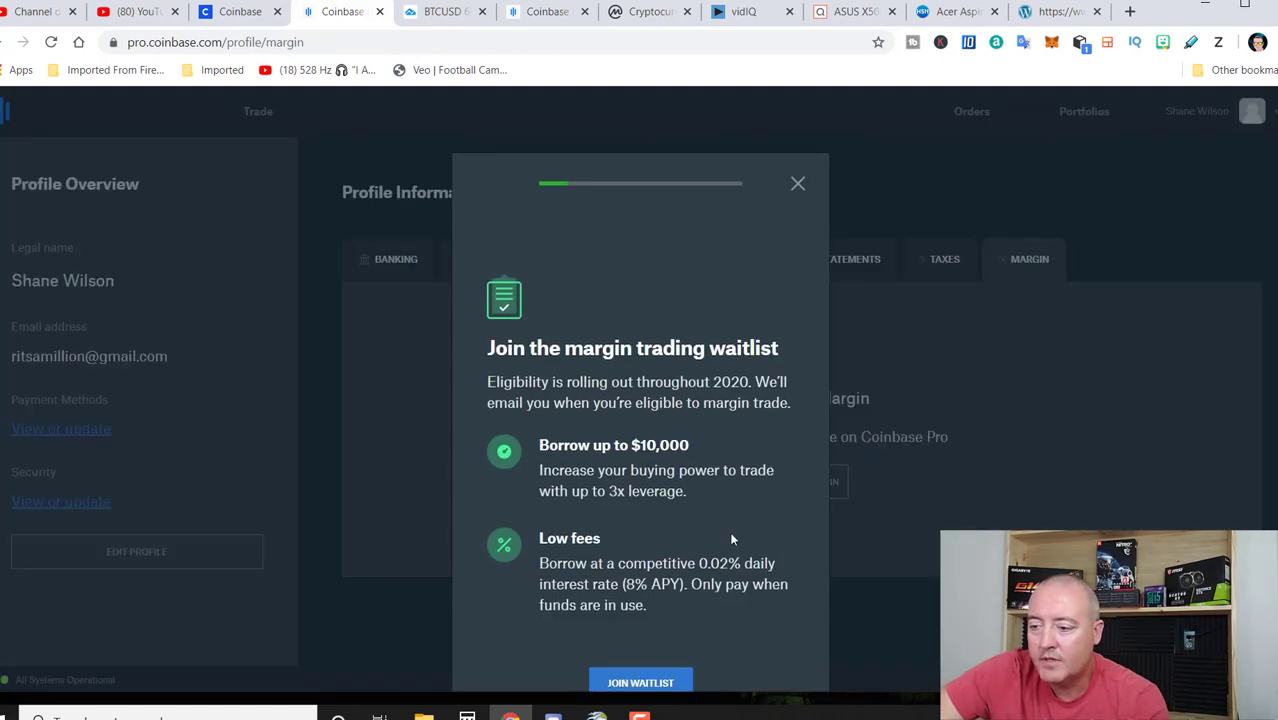
pyautogui.scroll(-1, 731, 540)
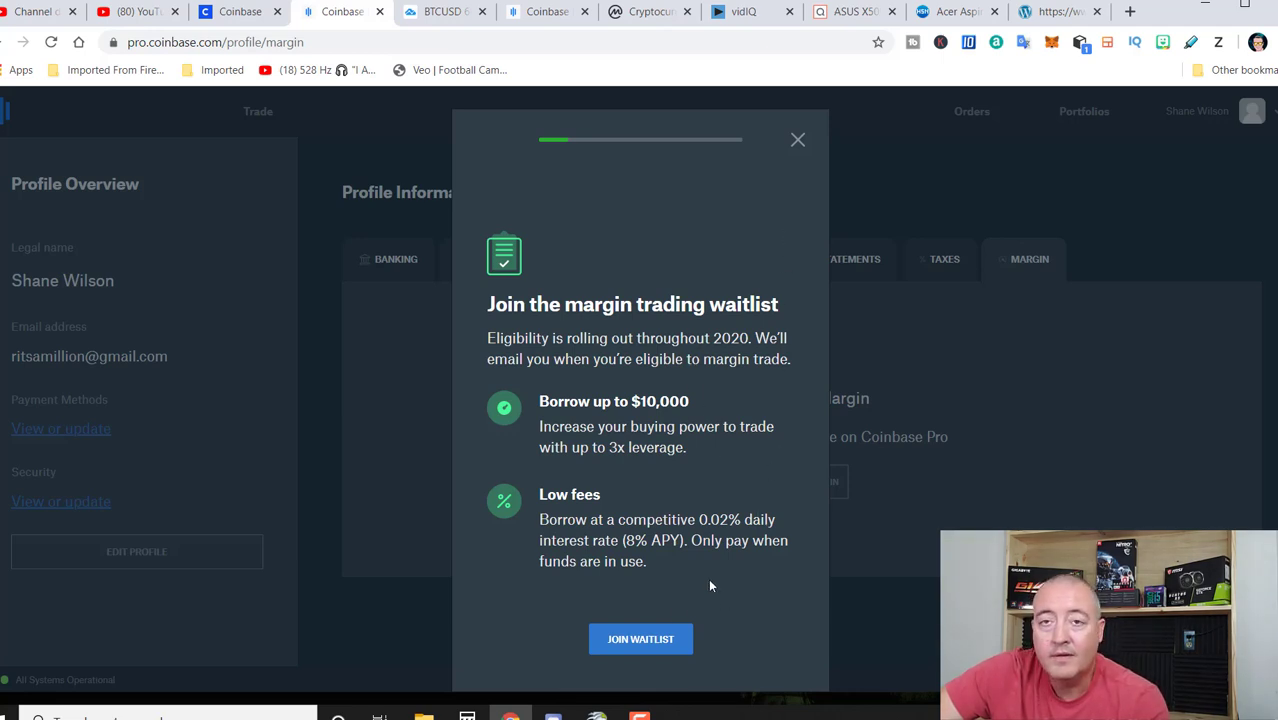
pyautogui.click(798, 141)
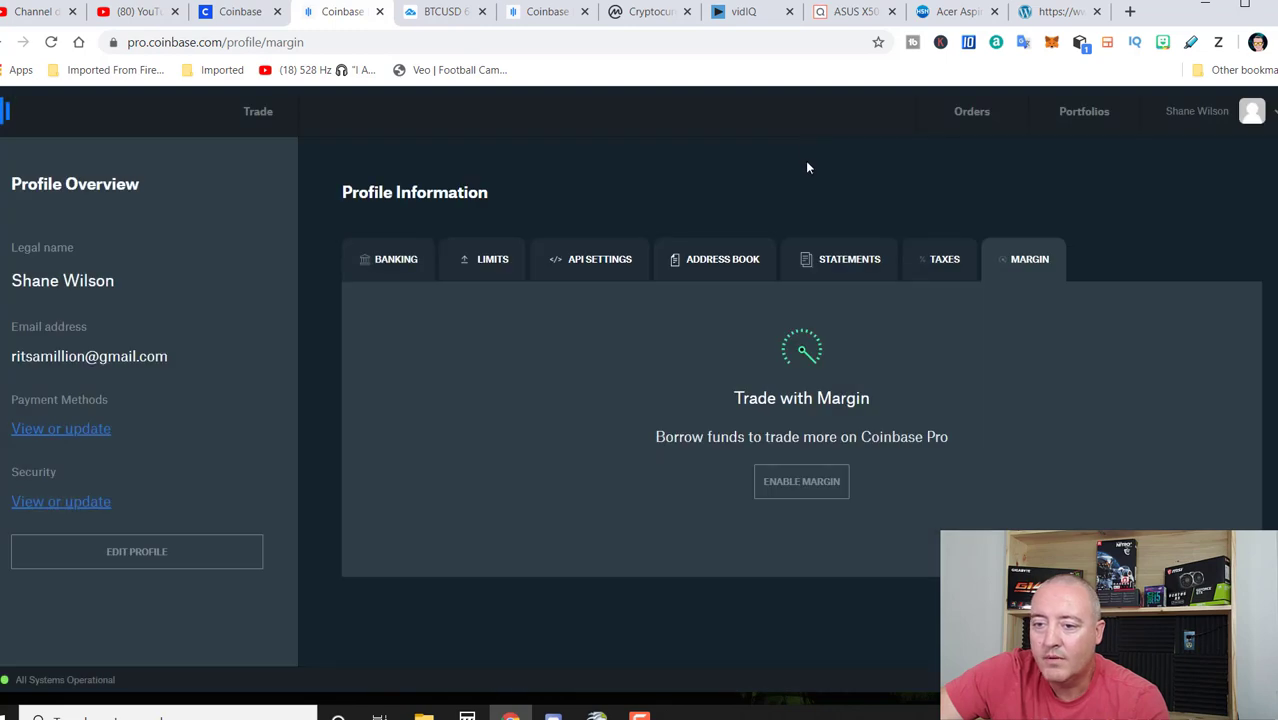
pyautogui.click(259, 112)
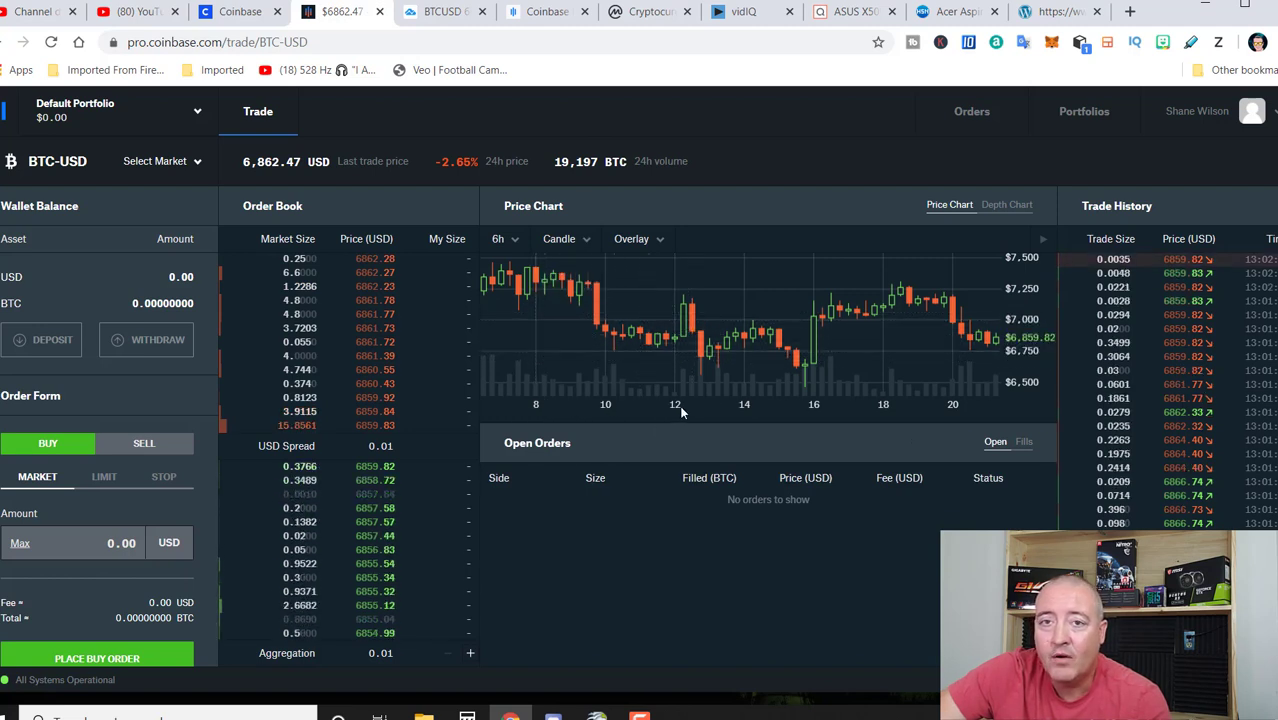
pyautogui.click(510, 240)
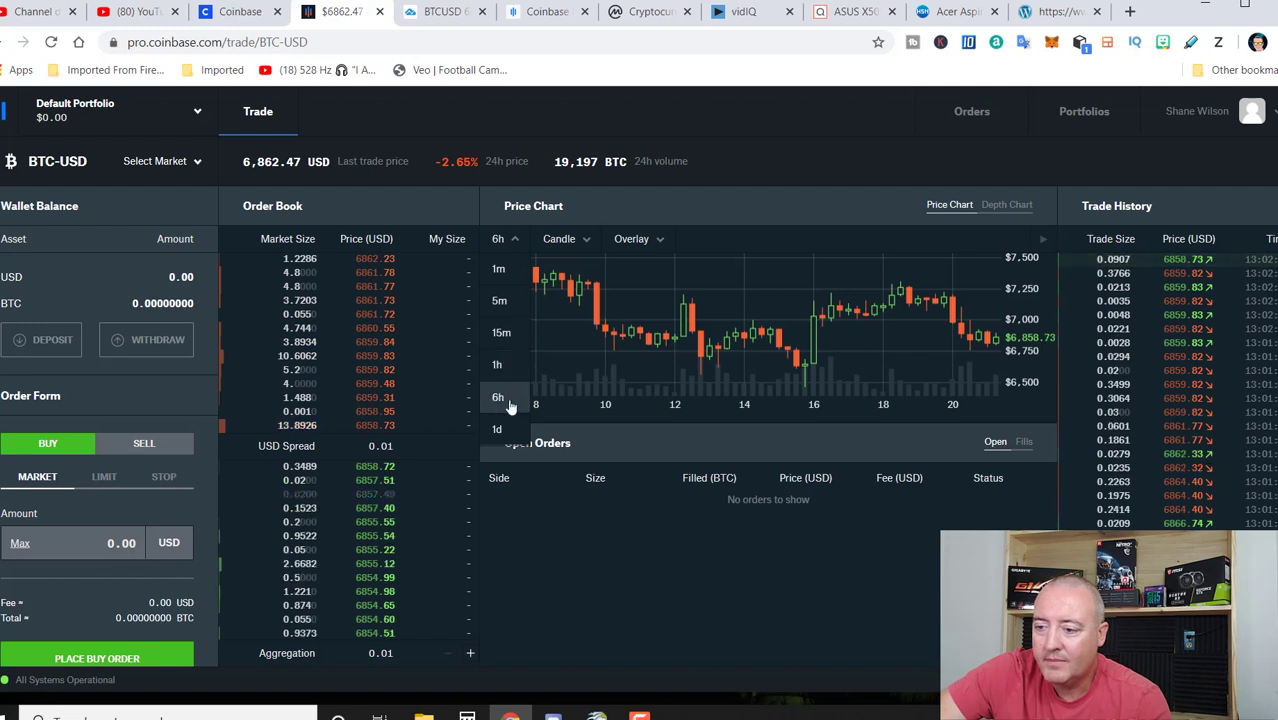
pyautogui.click(510, 405)
pyautogui.click(559, 239)
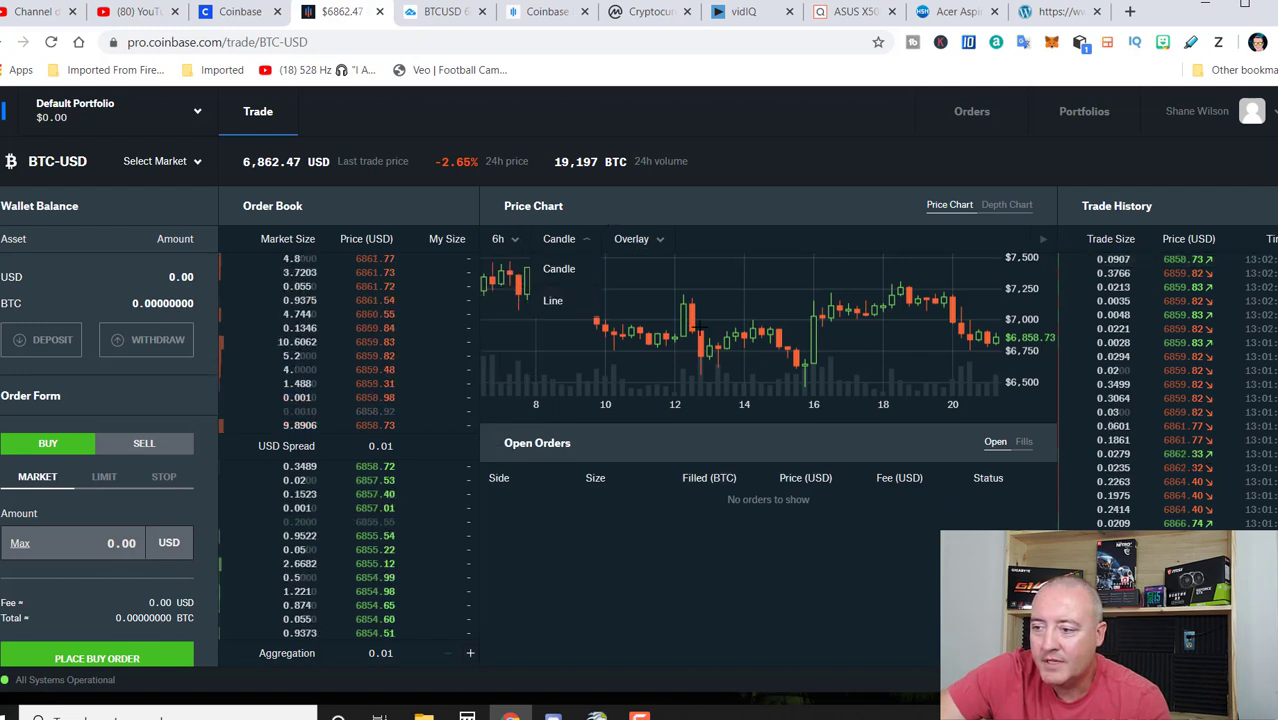
pyautogui.click(588, 241)
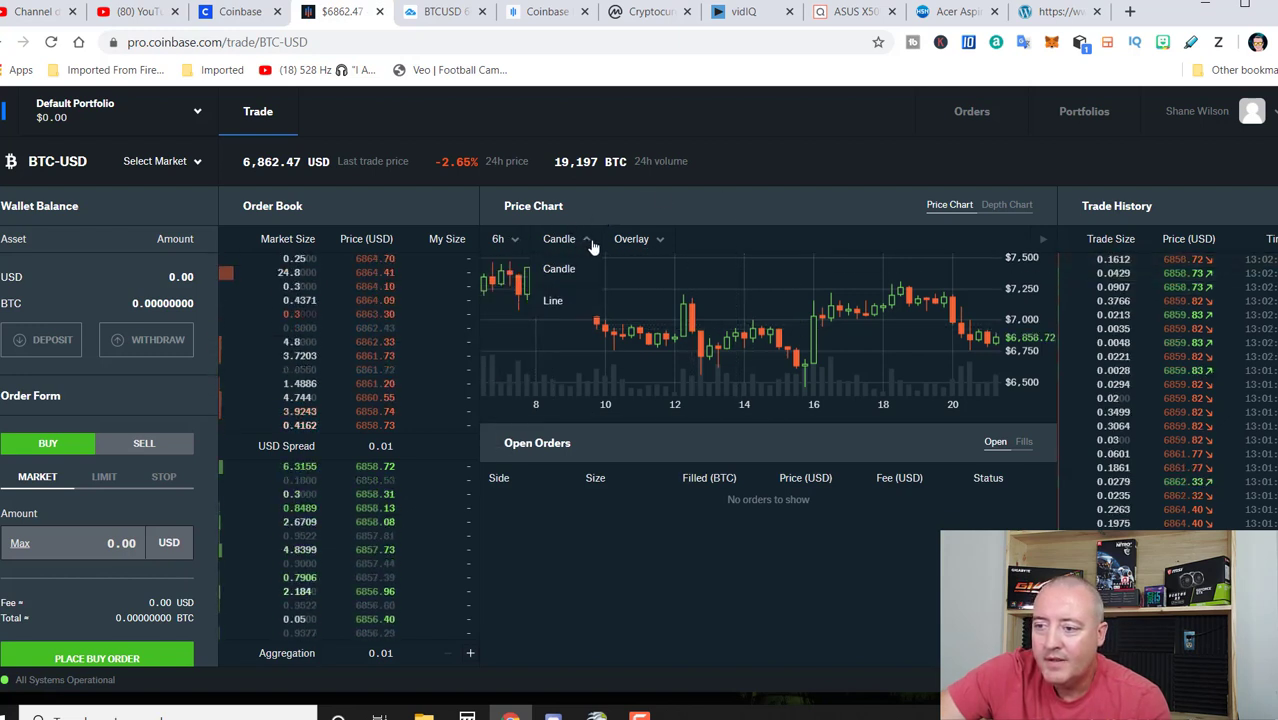
pyautogui.click(655, 241)
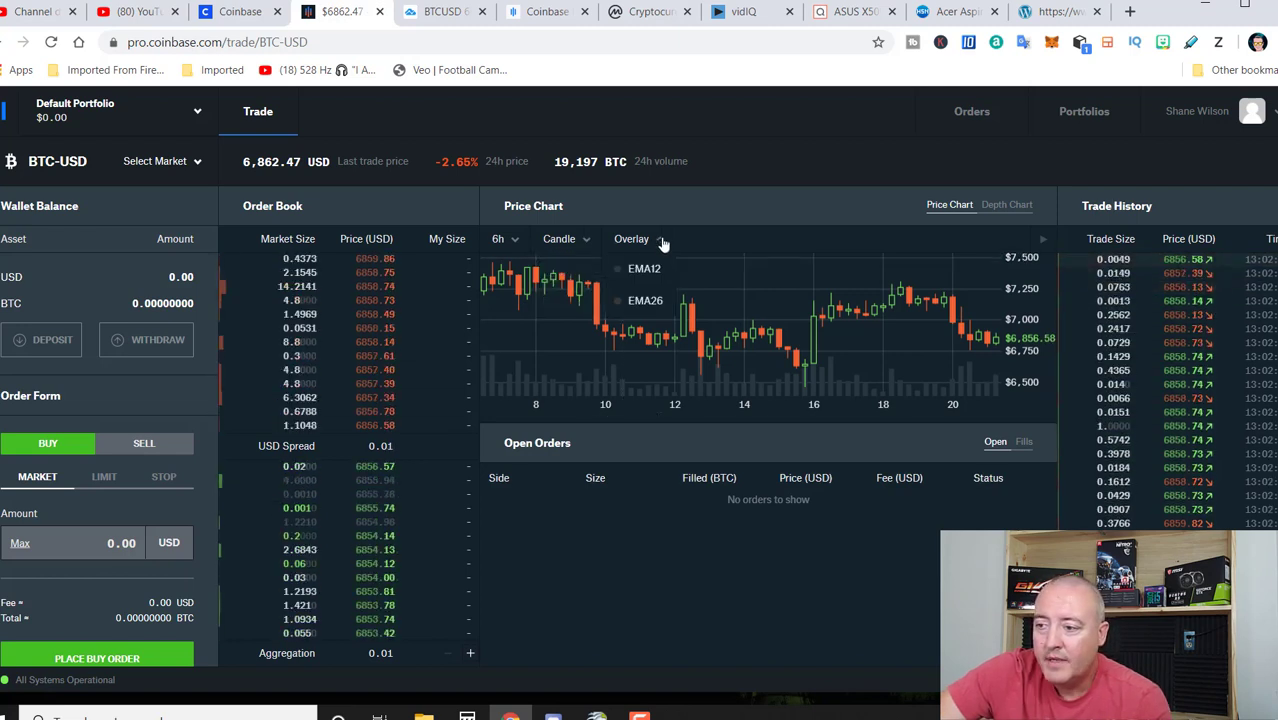
pyautogui.click(680, 164)
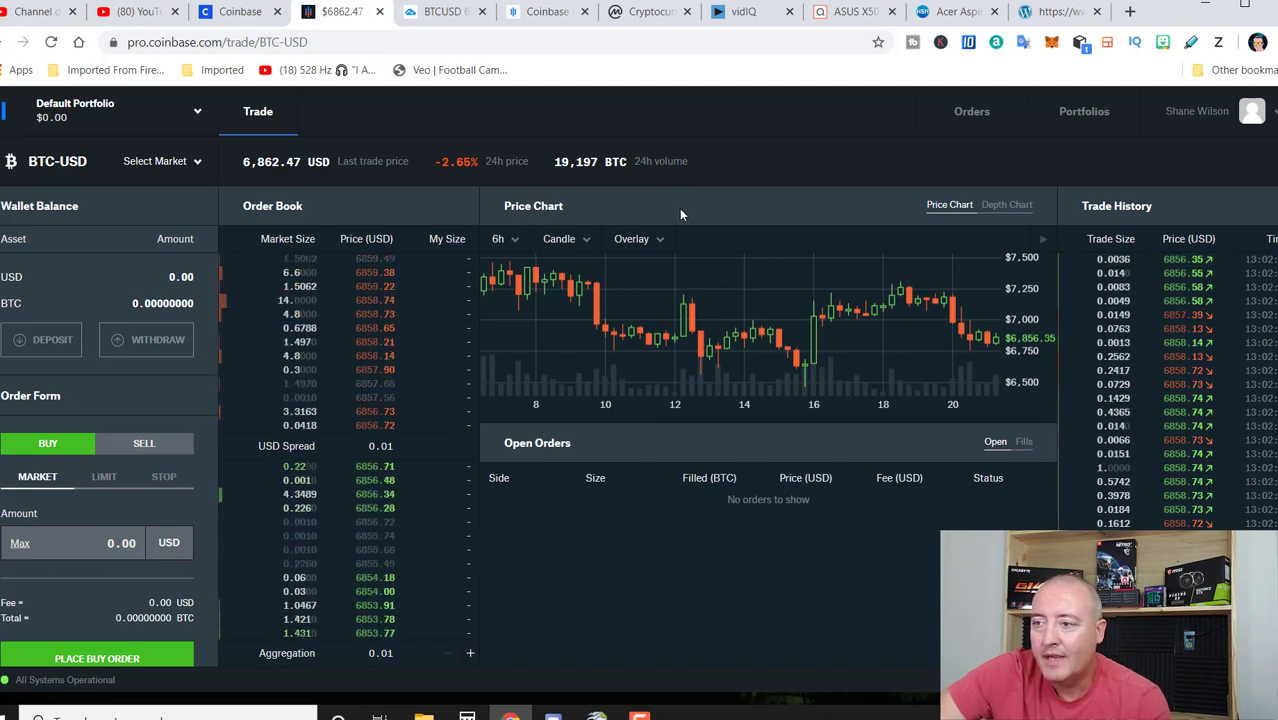
pyautogui.hotkey('ctrl', 'Tab')
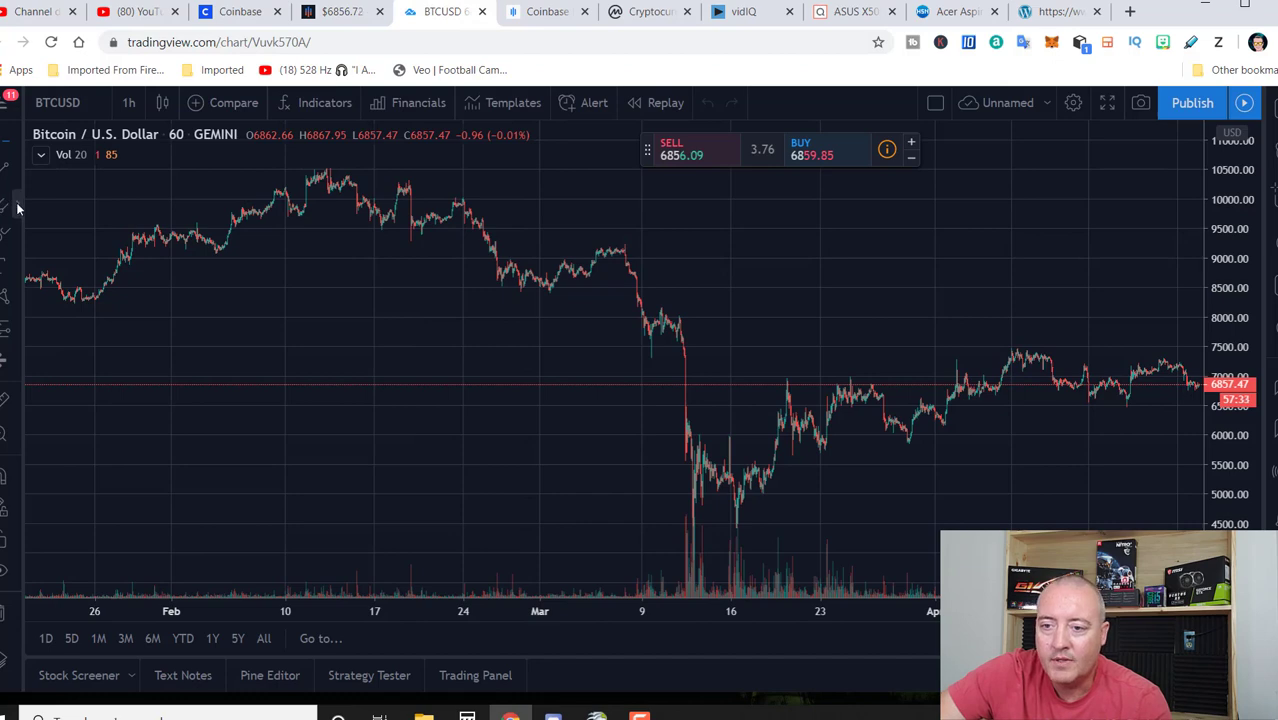
pyautogui.click(18, 206)
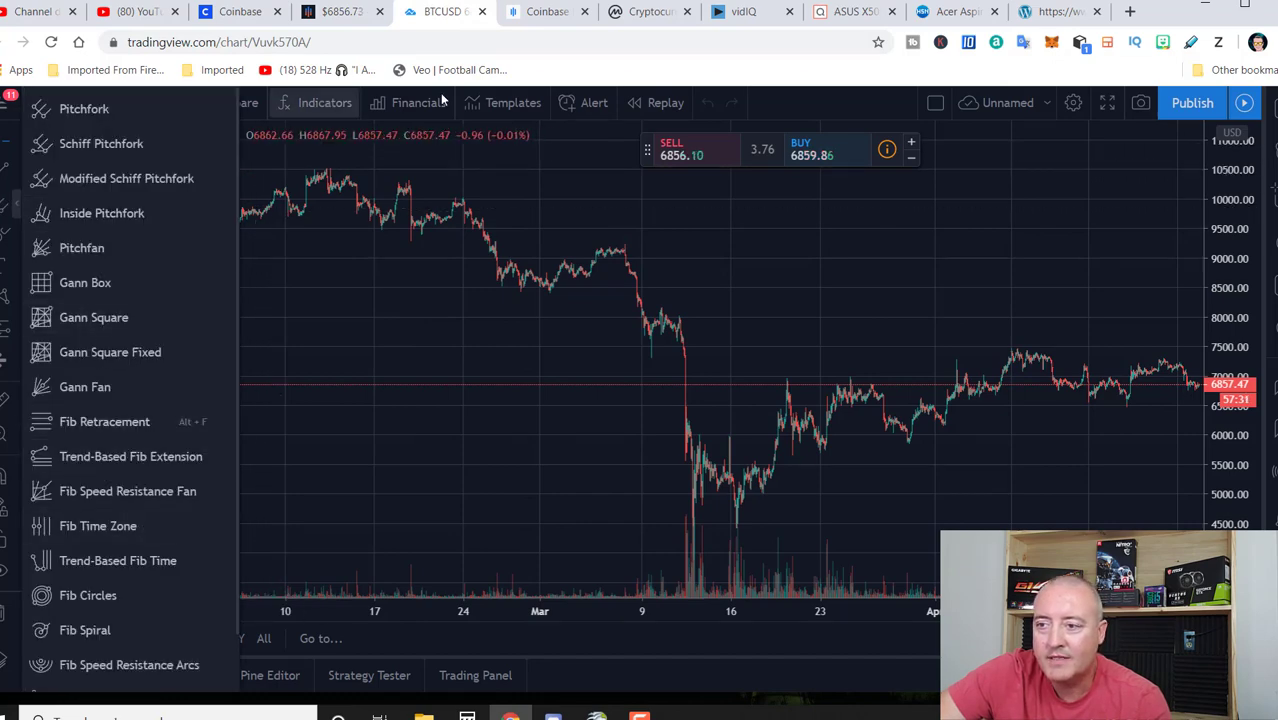
pyautogui.hotkey('ctrl', 'shift', 'Tab')
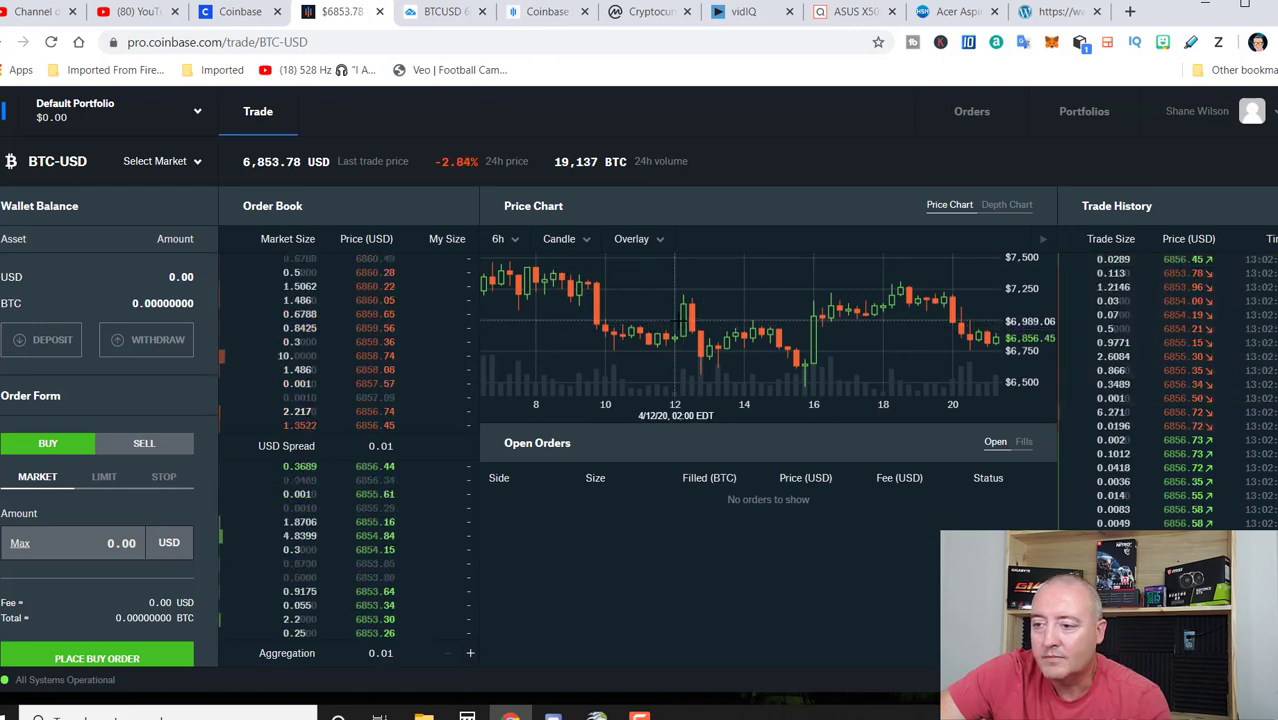
# - Deposit 0.001 BTC from Coinbase.com, bringing the wallet to 0.00100000 BTC ($6.85)
pyautogui.click(62, 340)
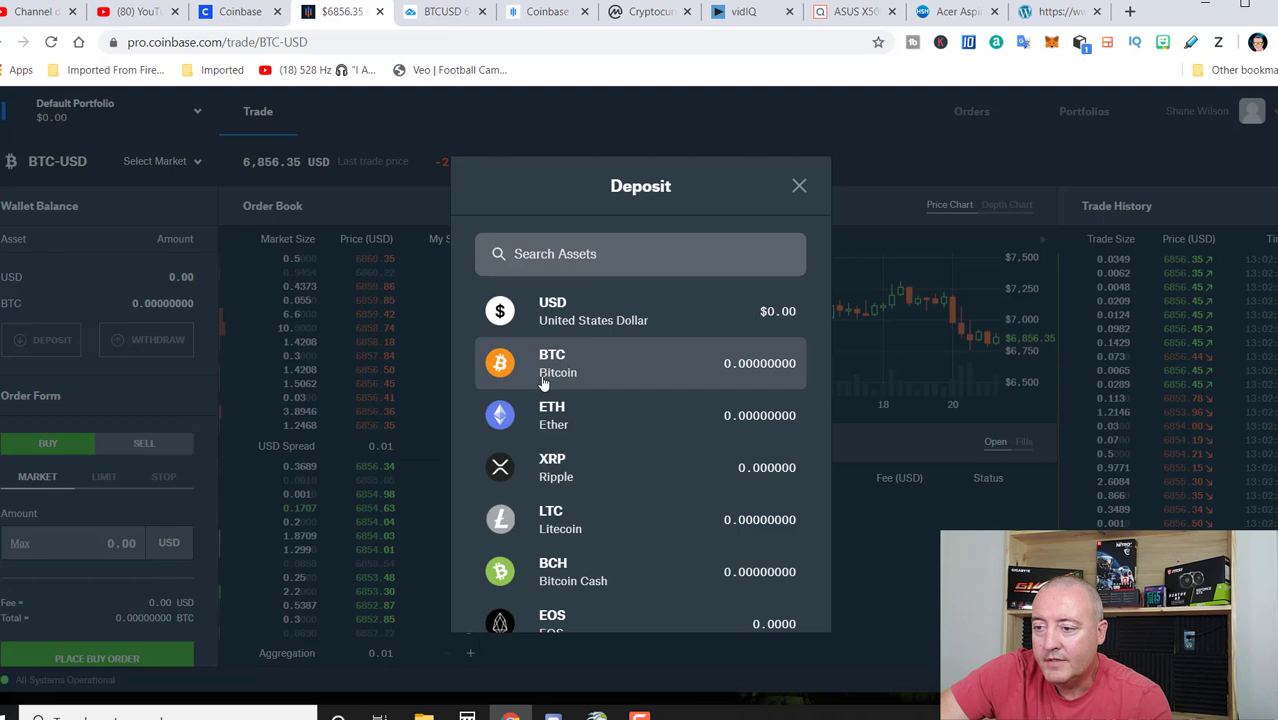
pyautogui.click(582, 379)
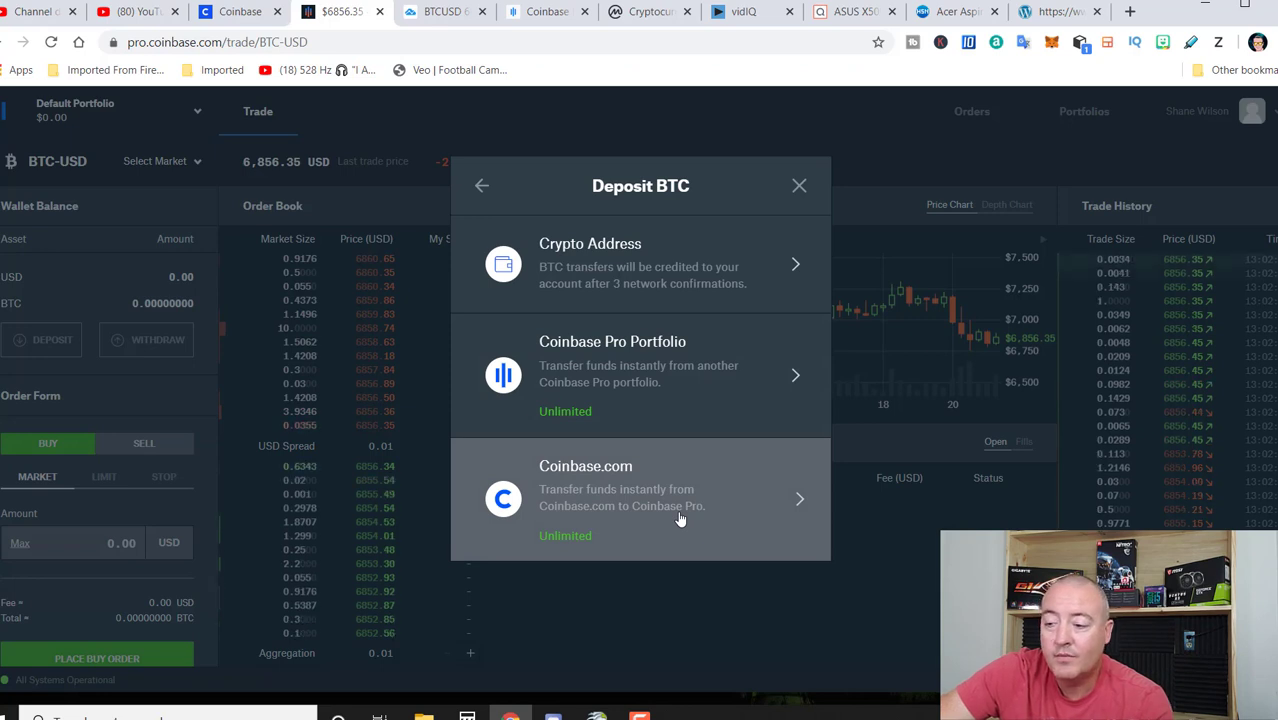
pyautogui.click(659, 505)
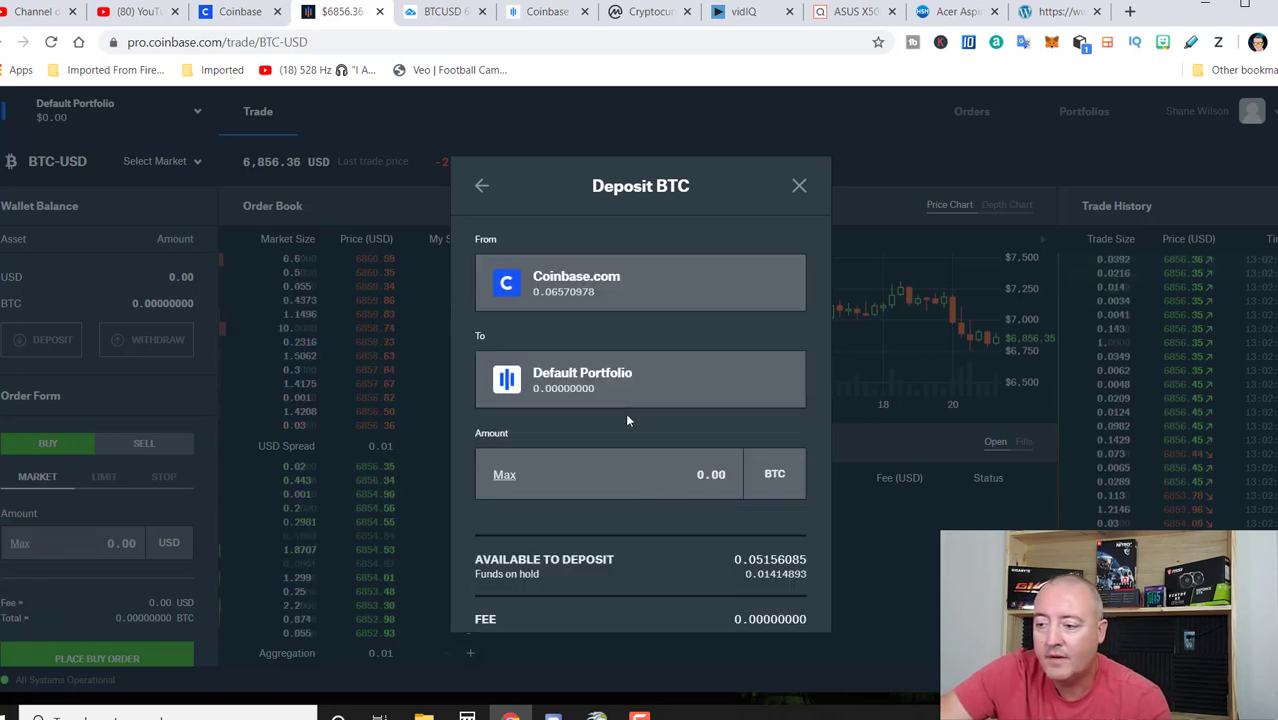
pyautogui.click(726, 482)
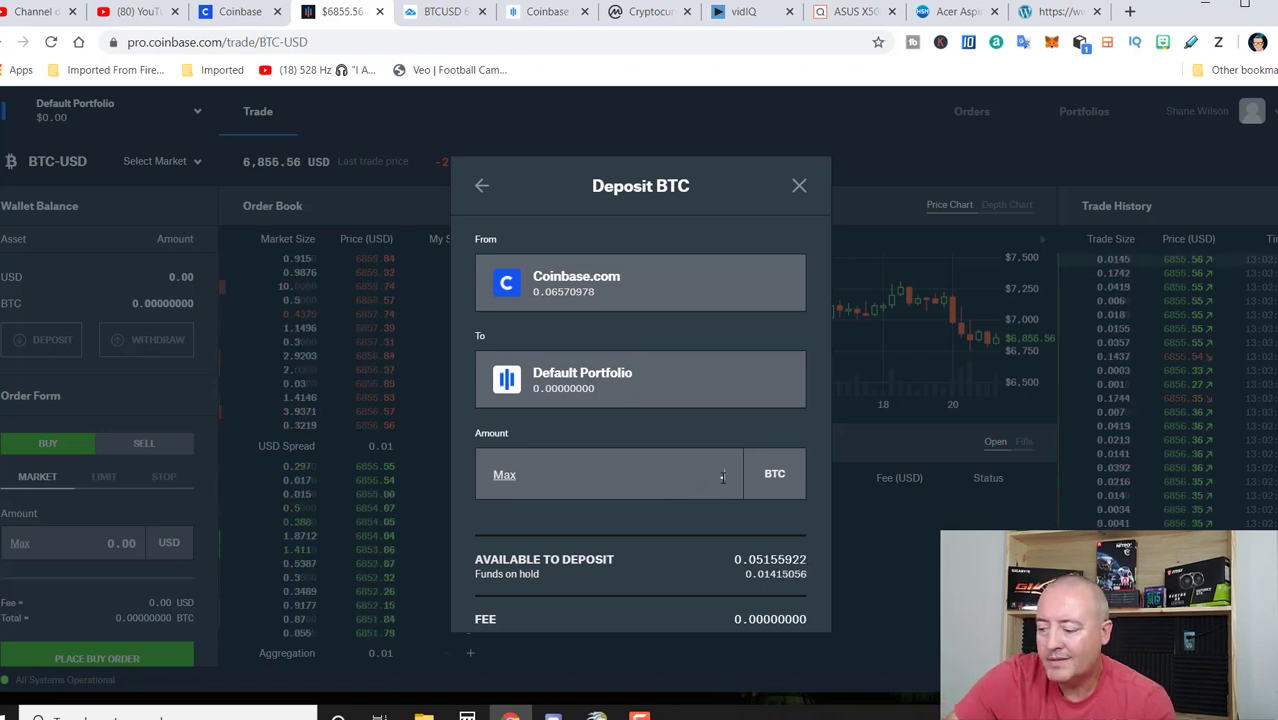
pyautogui.write('.001')
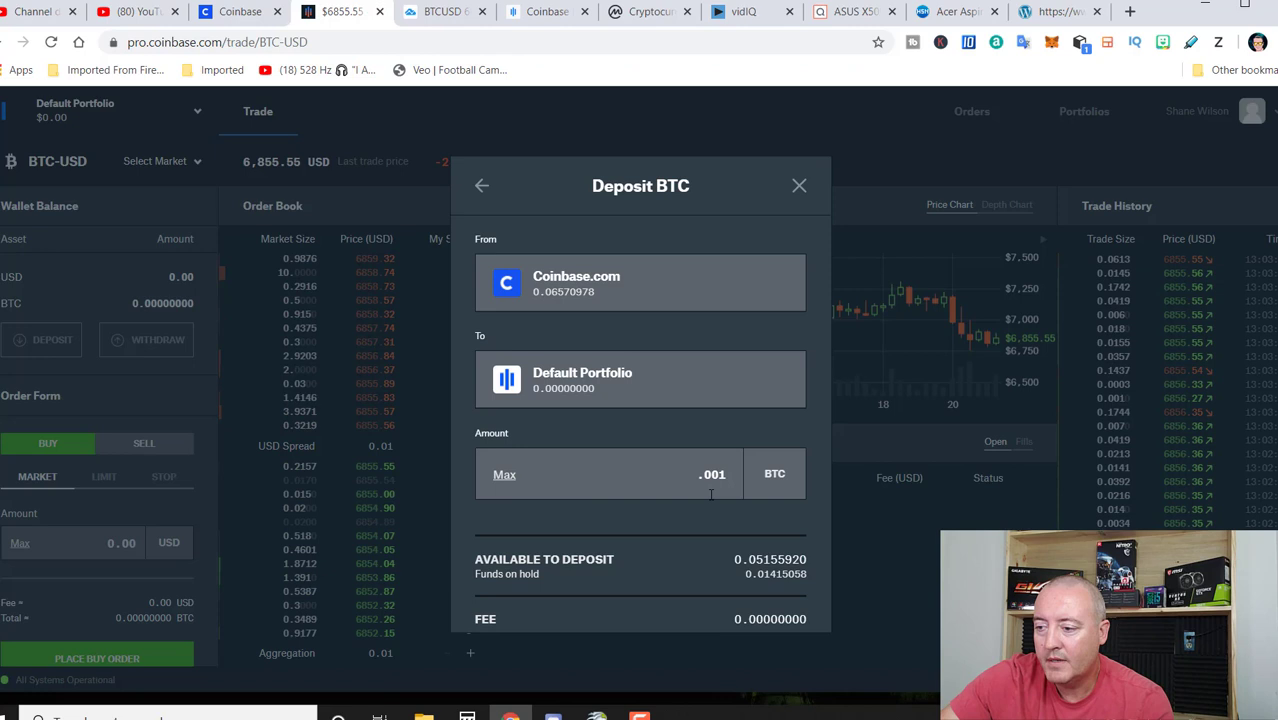
pyautogui.scroll(-4, 704, 507)
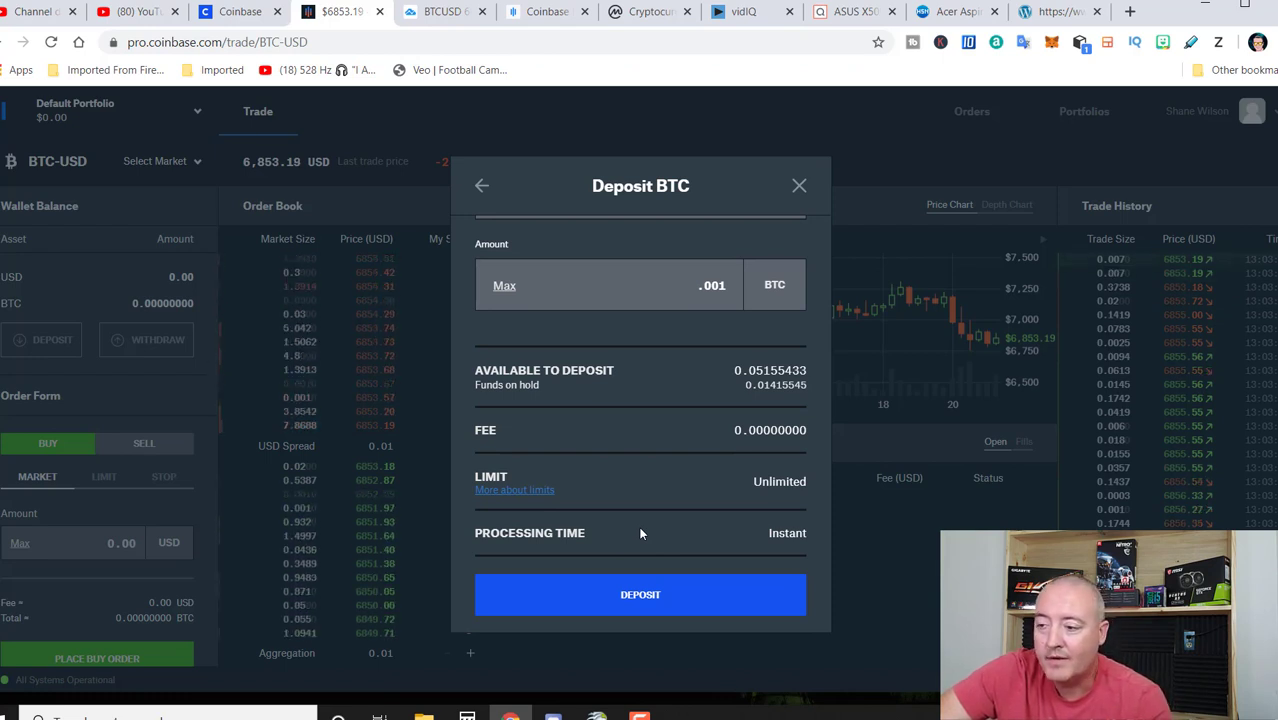
pyautogui.click(645, 608)
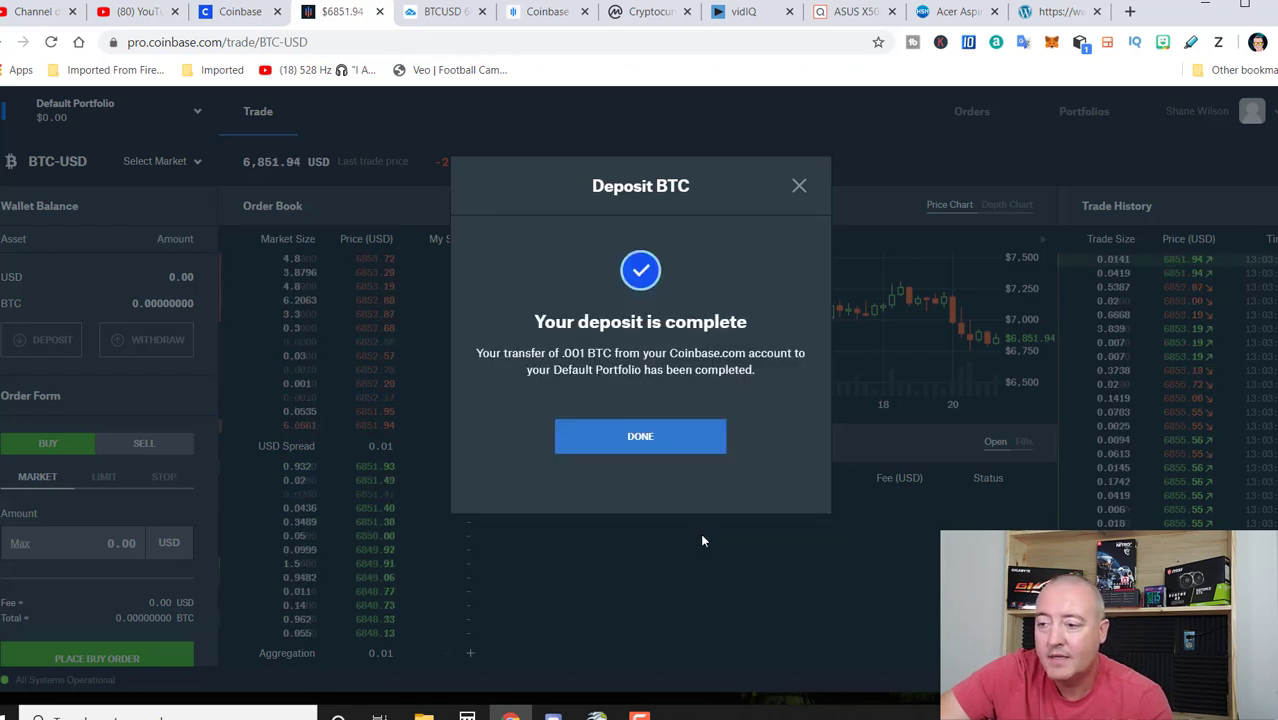
pyautogui.click(640, 438)
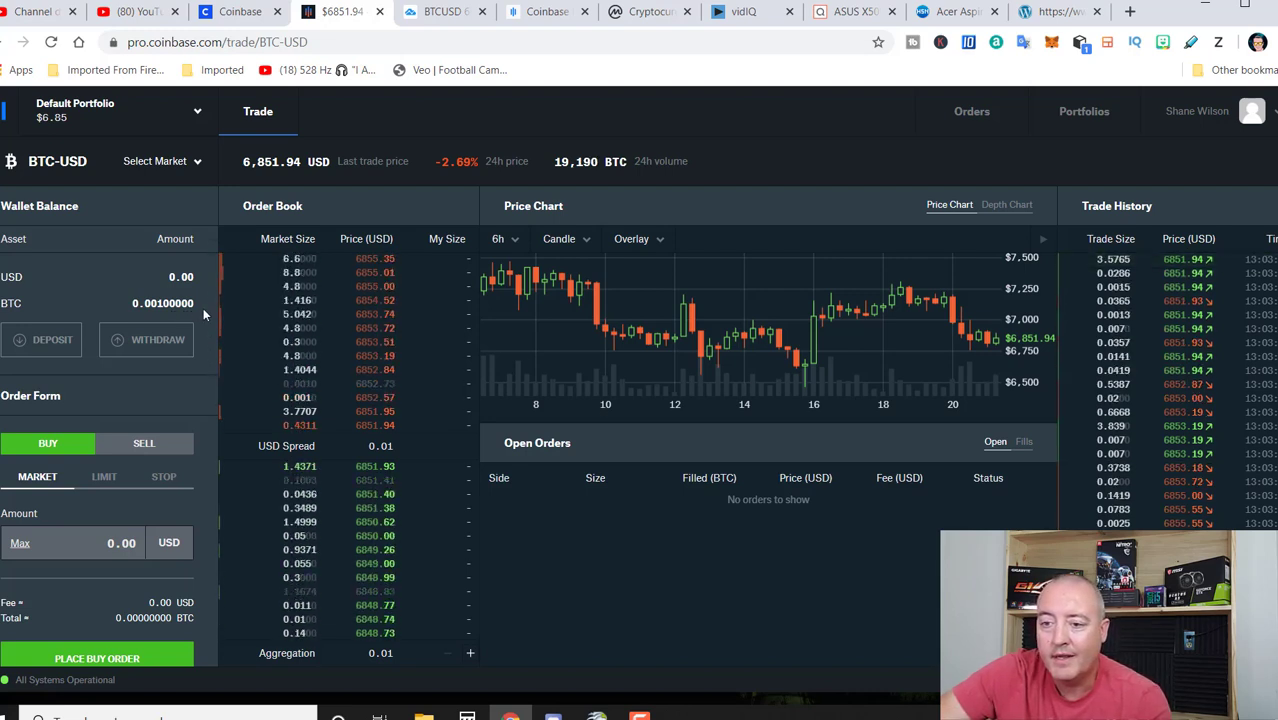
# - Withdraw 0.001 BTC to Coinbase.com, returning the wallet to 0.00000000 BTC
pyautogui.click(141, 341)
pyautogui.click(570, 376)
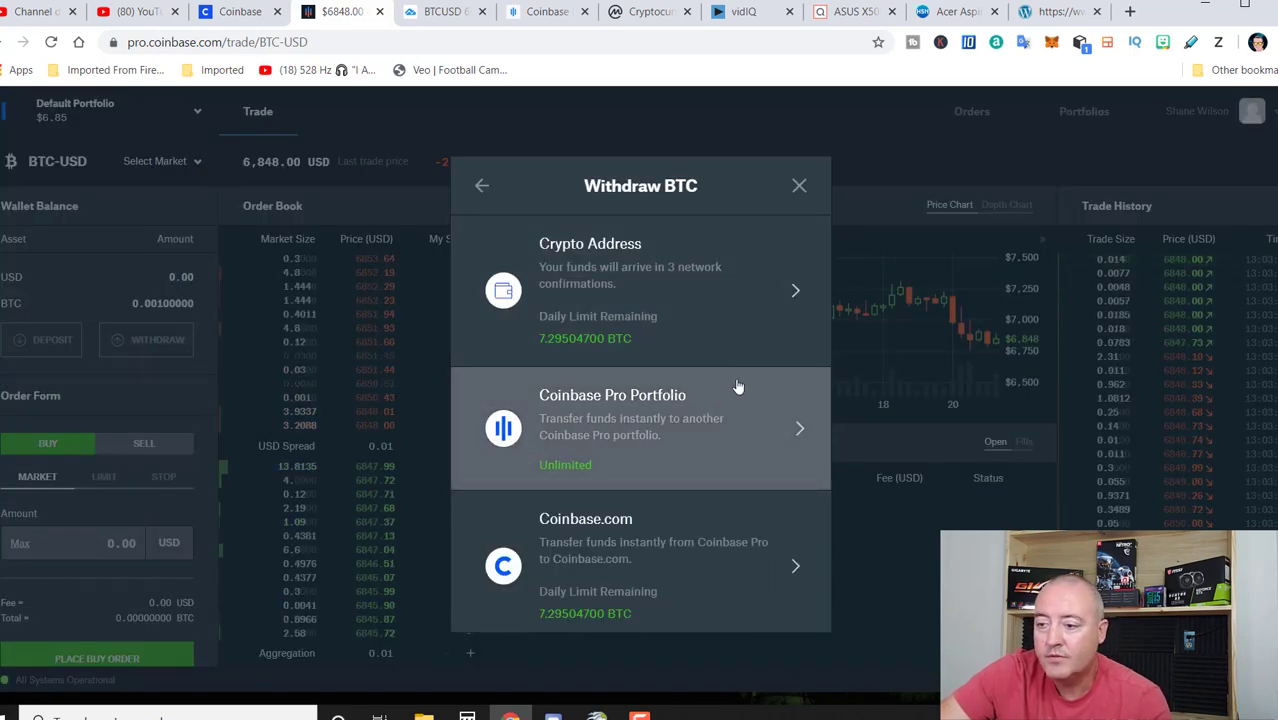
pyautogui.click(658, 551)
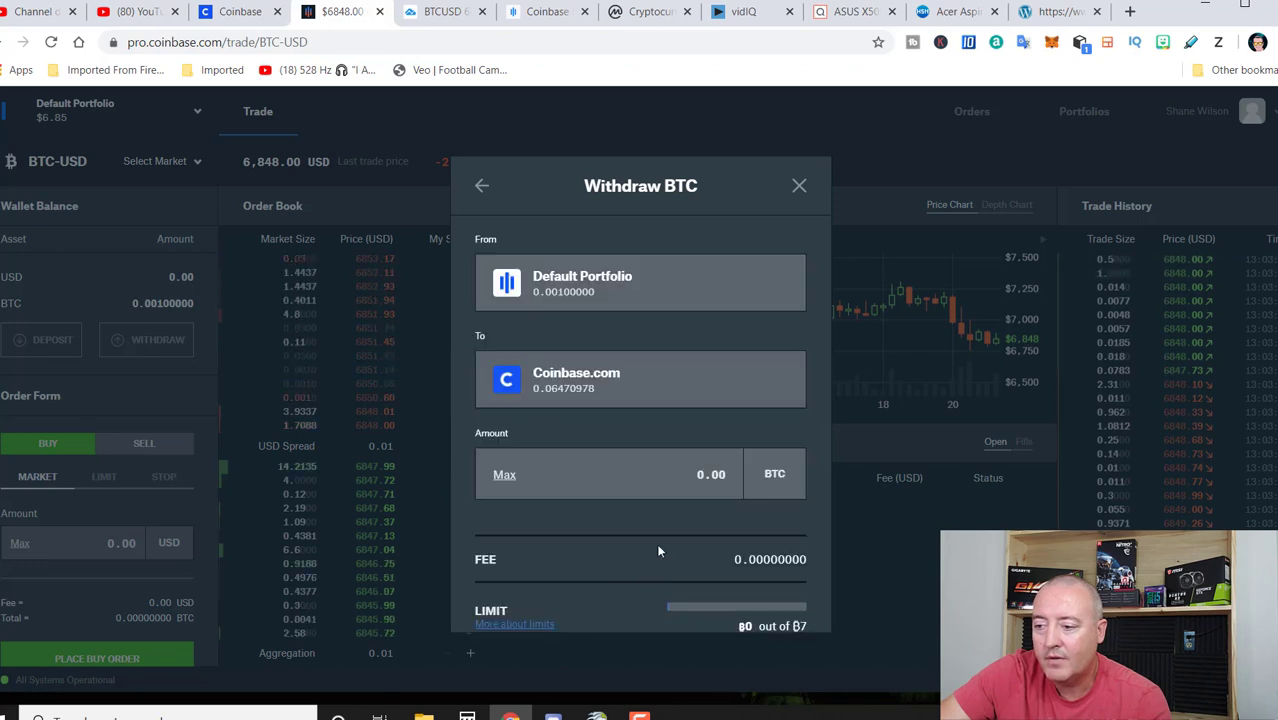
pyautogui.scroll(-1, 658, 551)
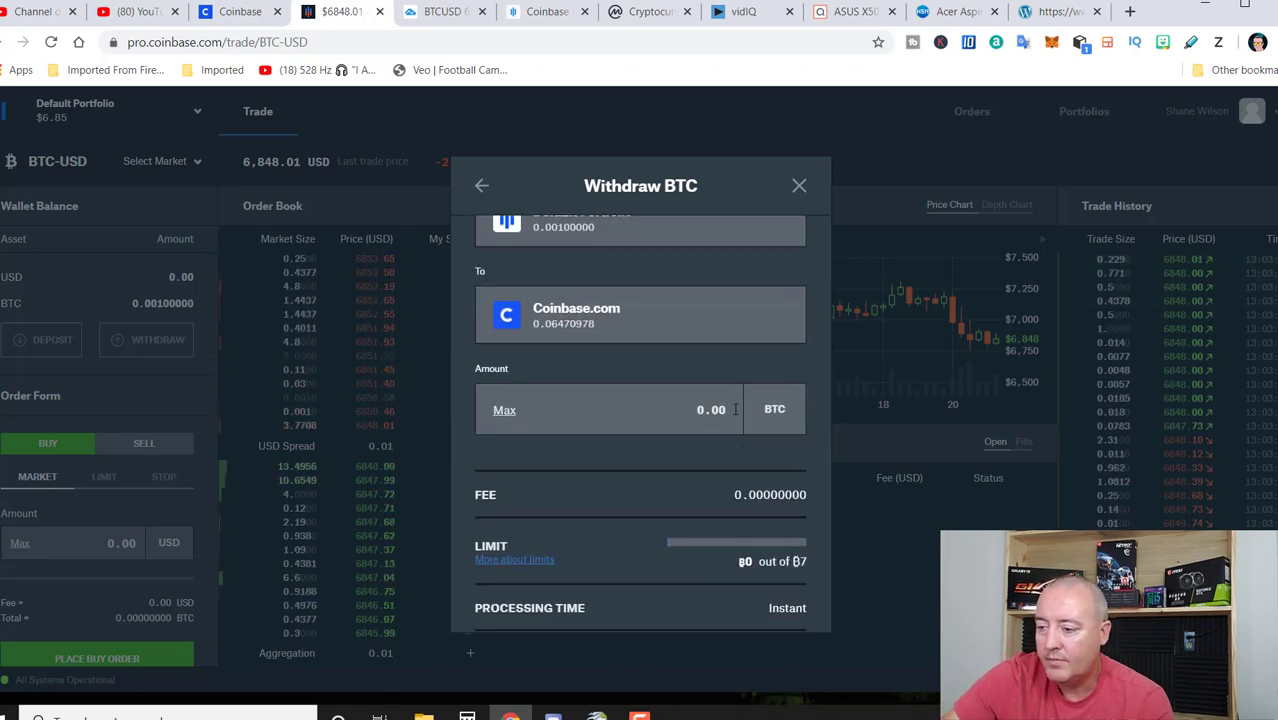
pyautogui.scroll(1, 735, 409)
pyautogui.click(636, 430)
pyautogui.write('.001')
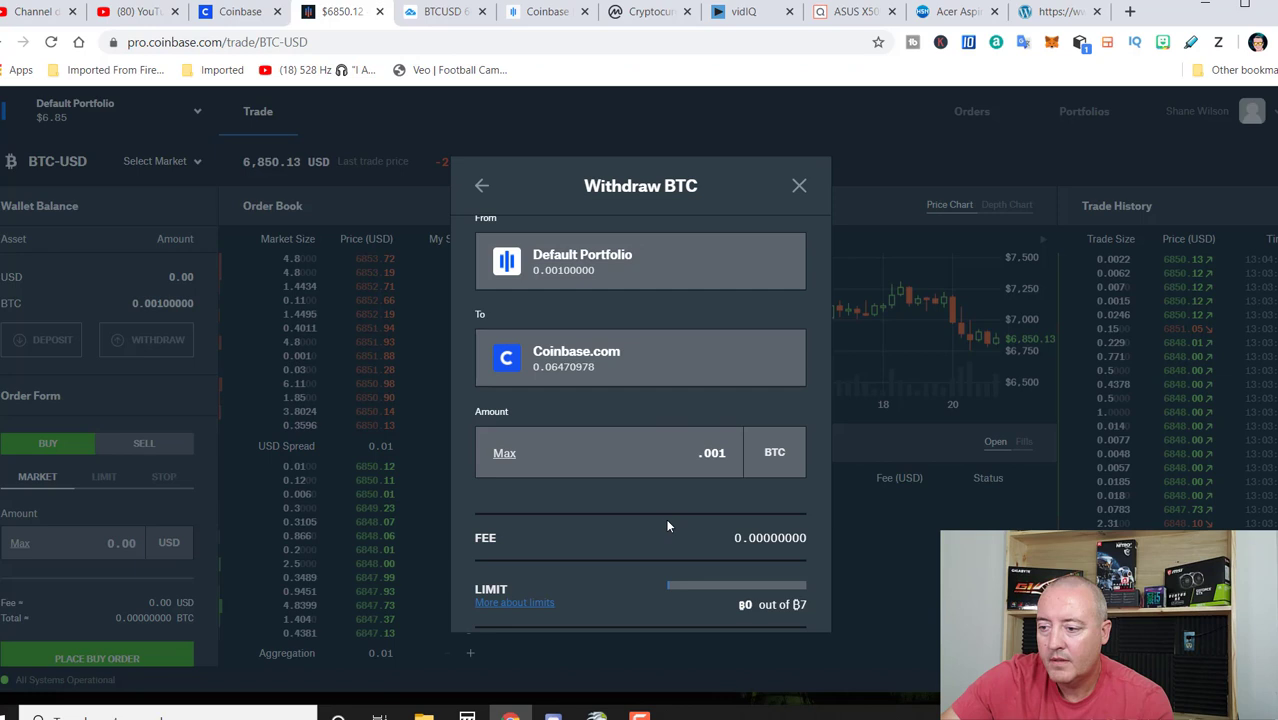
pyautogui.scroll(-2, 668, 527)
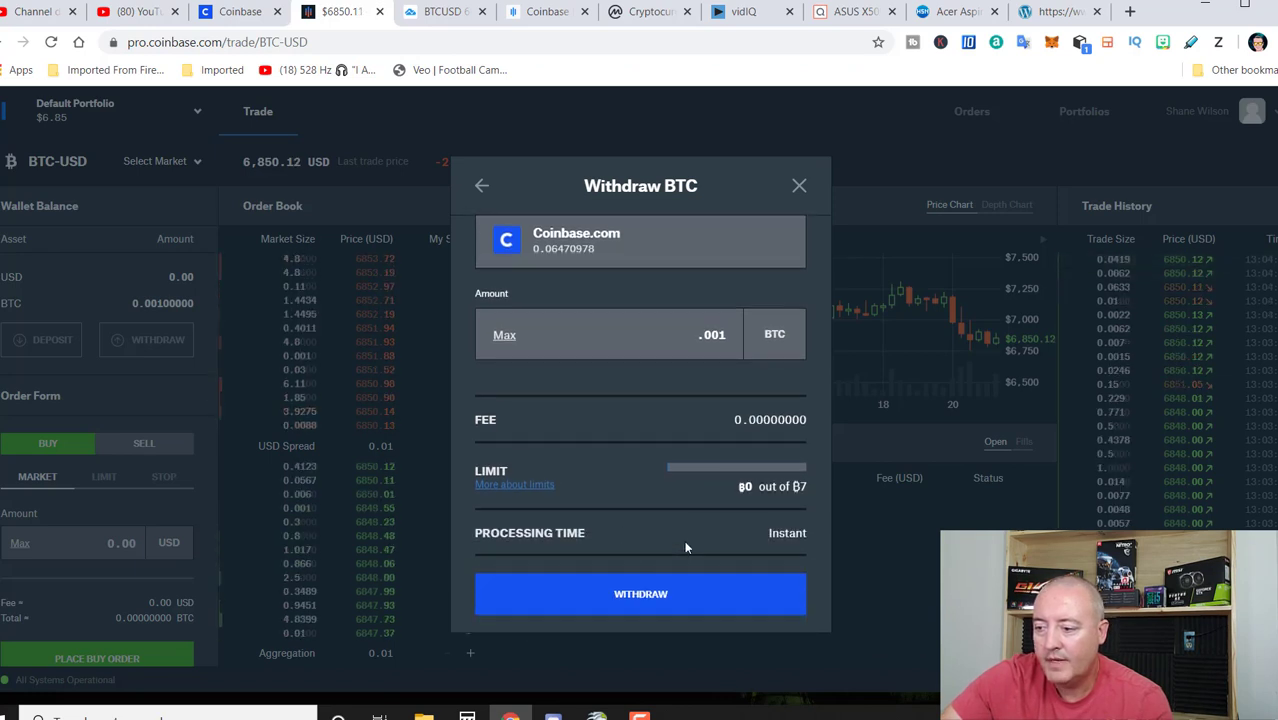
pyautogui.click(645, 597)
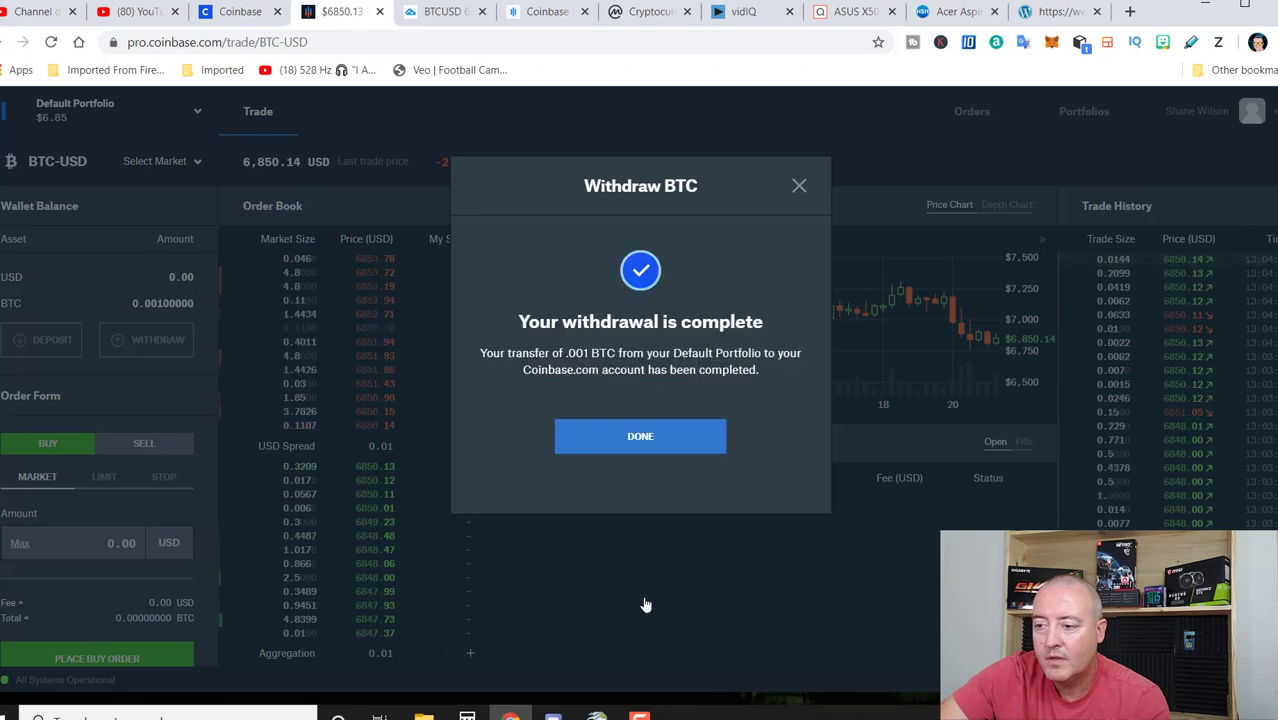
pyautogui.click(640, 440)
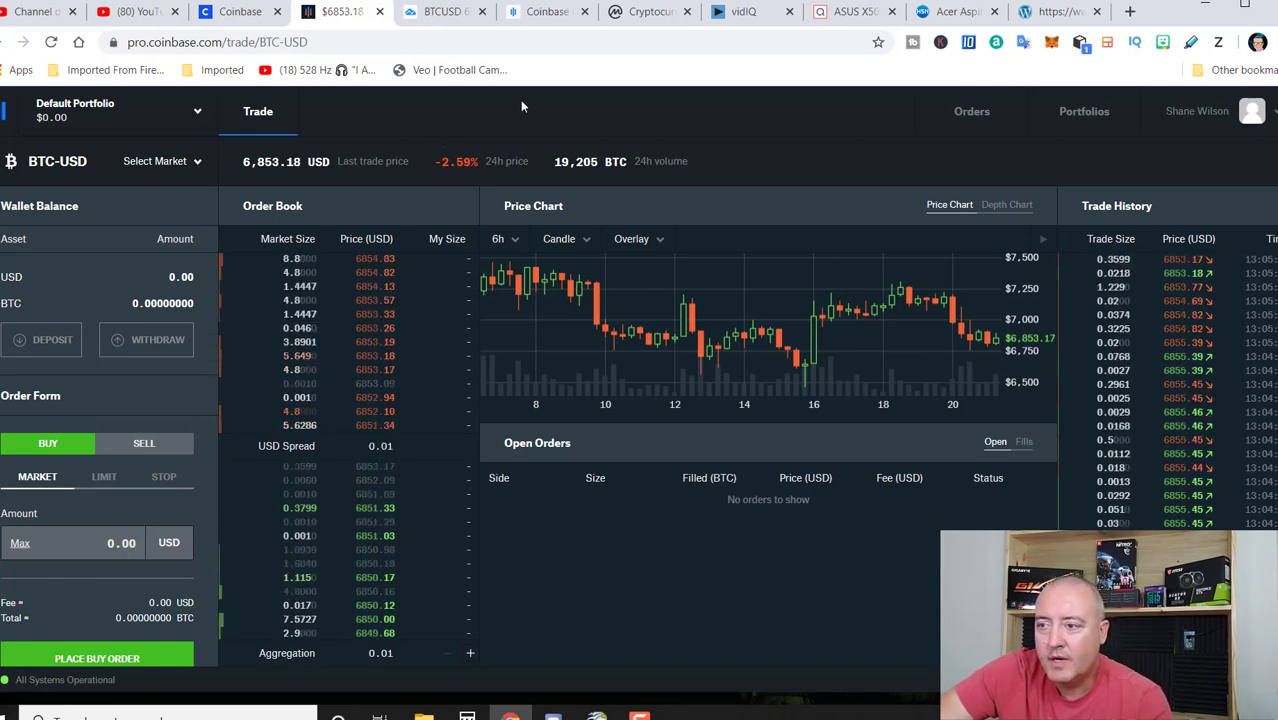
# - Scroll the pro.coinbase.com/fees taker and maker table, glance at CoinMarketCap, then return
pyautogui.click(540, 13)
pyautogui.scroll(-1, 221, 312)
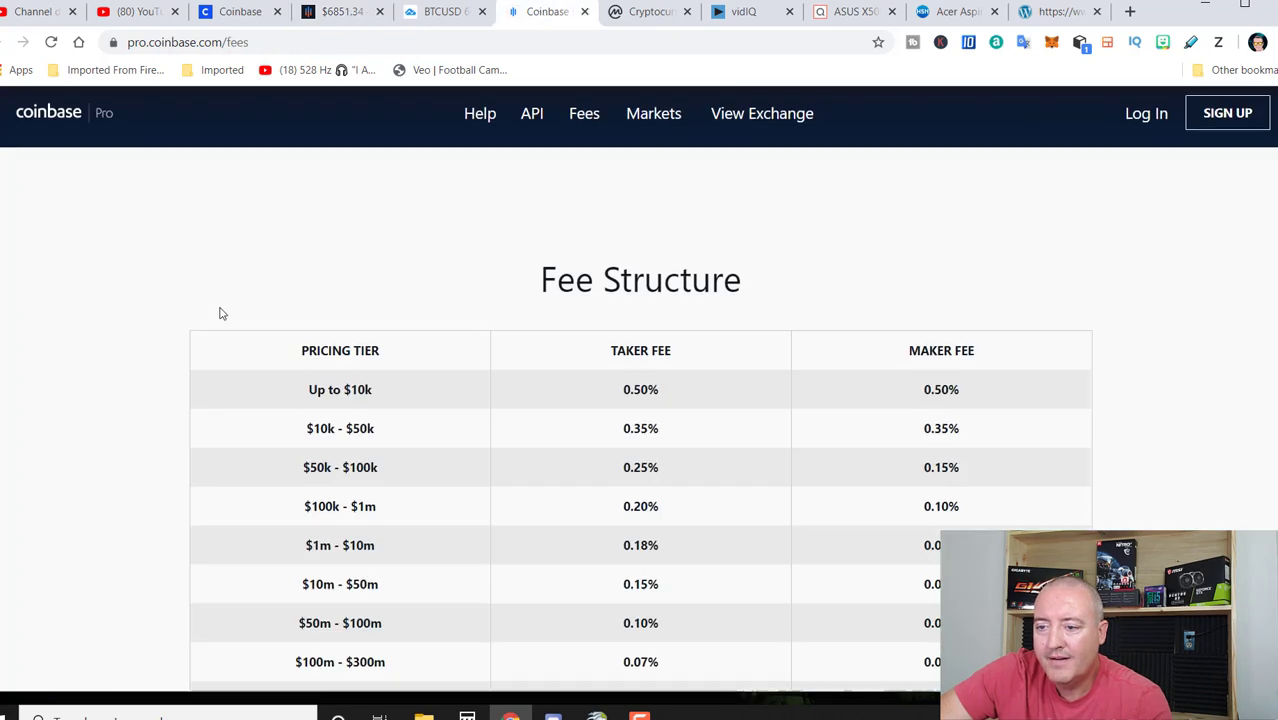
pyautogui.scroll(-1, 171, 290)
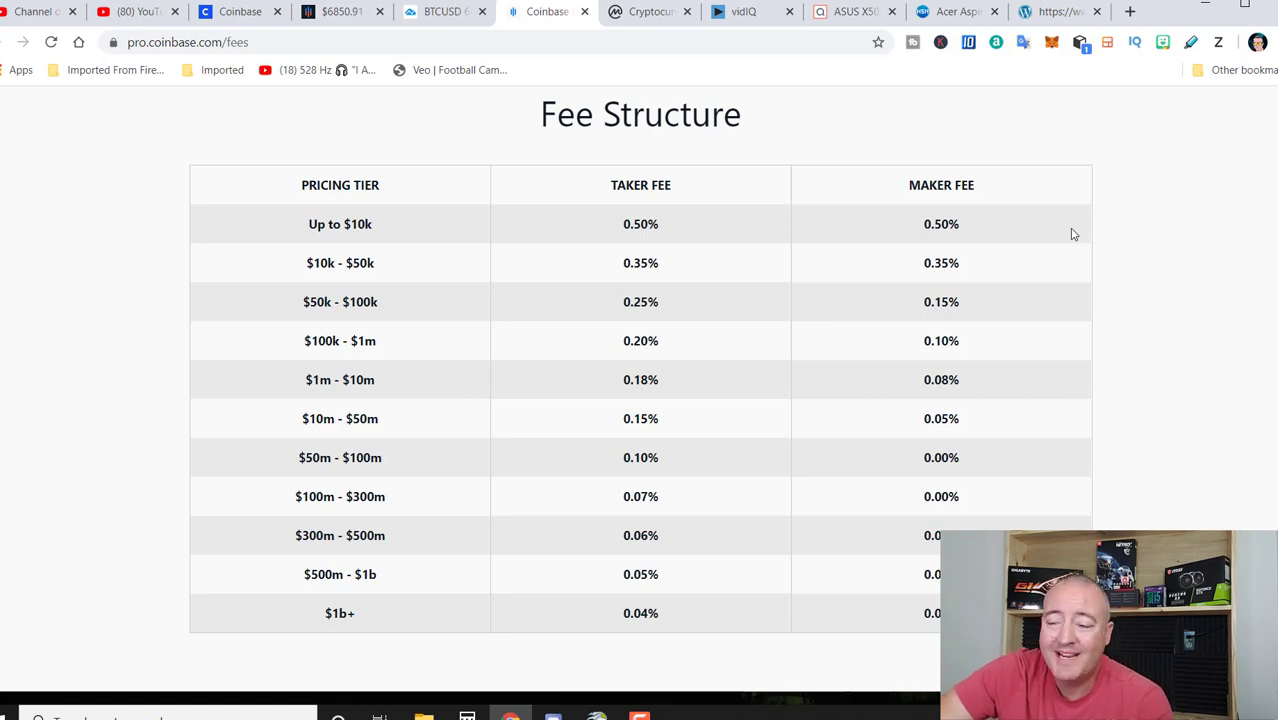
pyautogui.scroll(-1, 1073, 233)
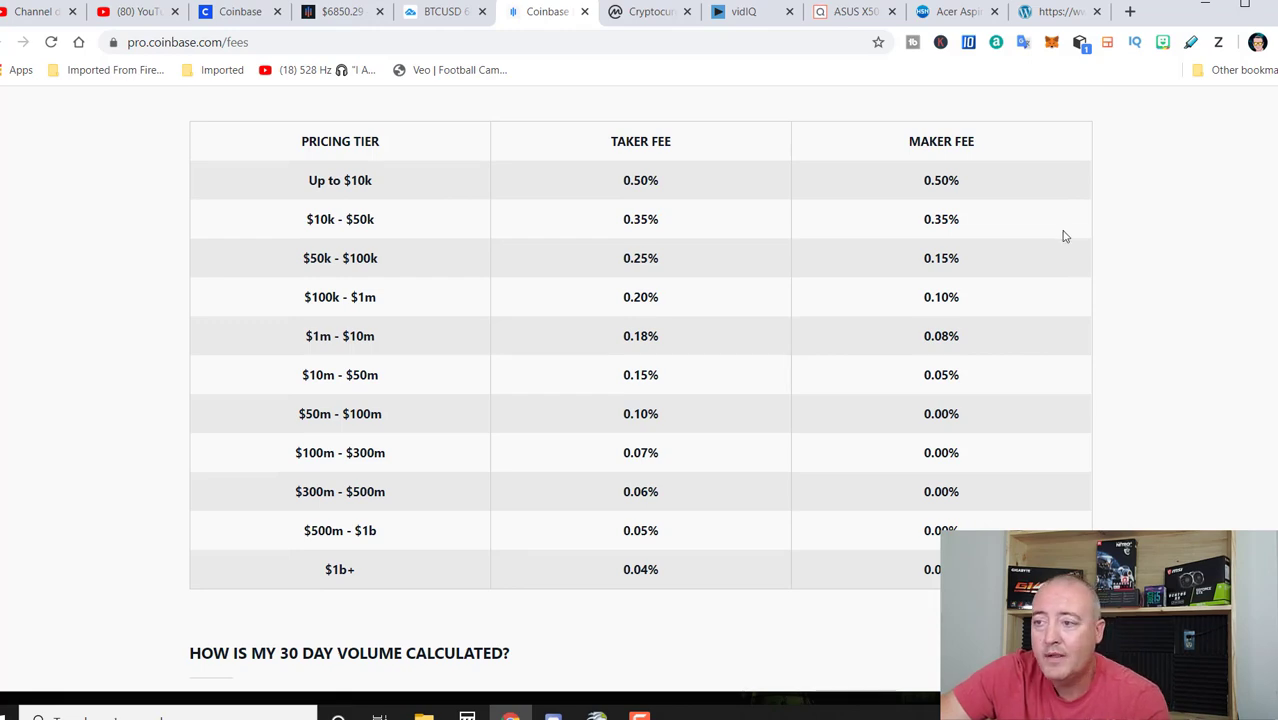
pyautogui.click(670, 8)
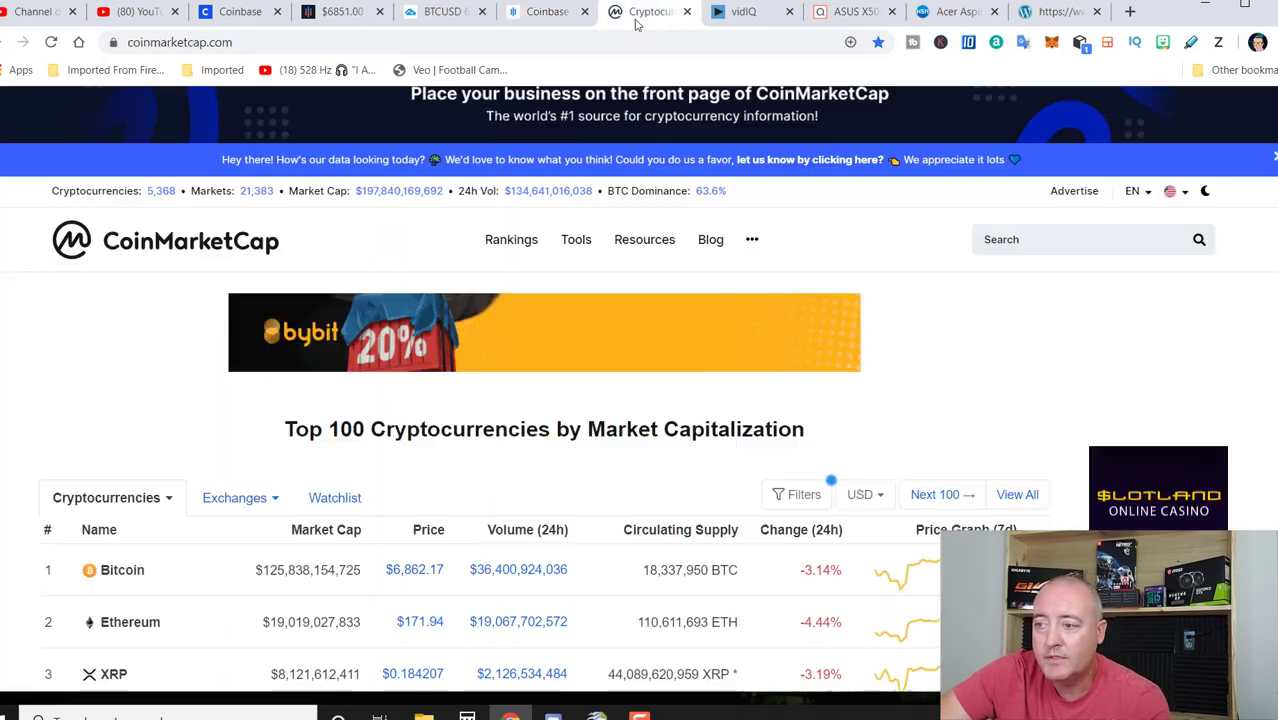
pyautogui.scroll(-3, 418, 352)
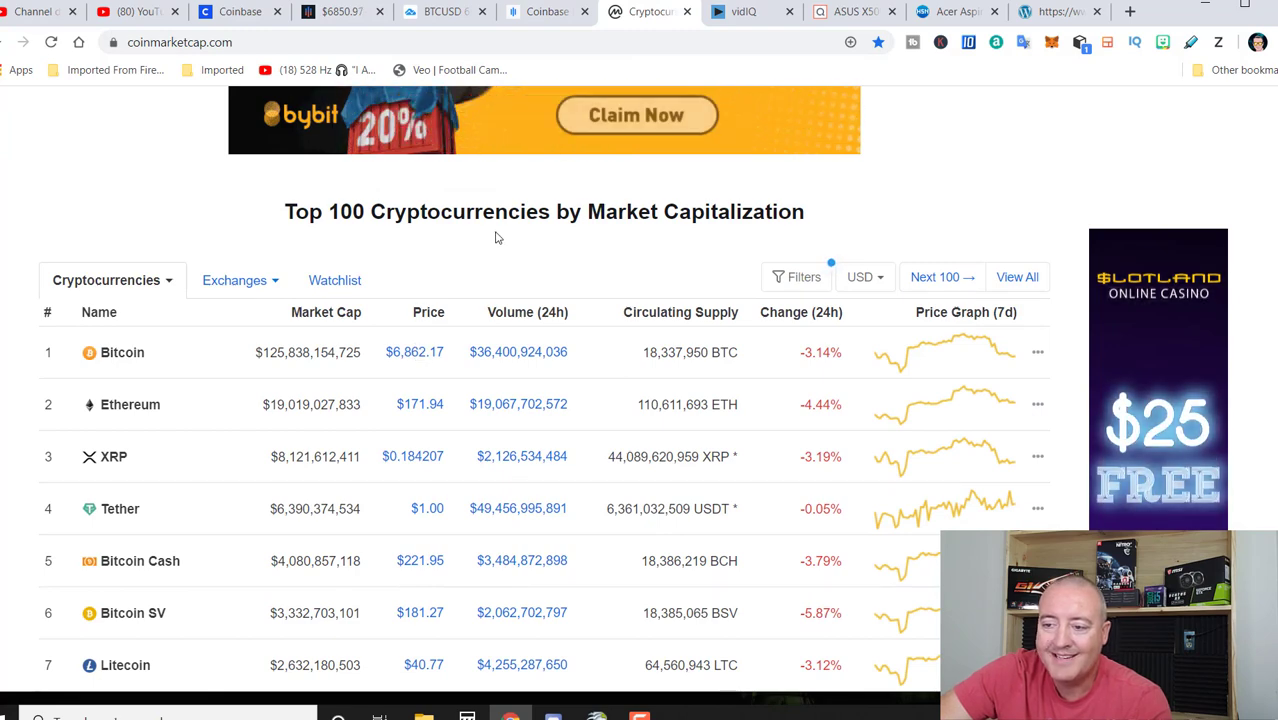
pyautogui.click(548, 12)
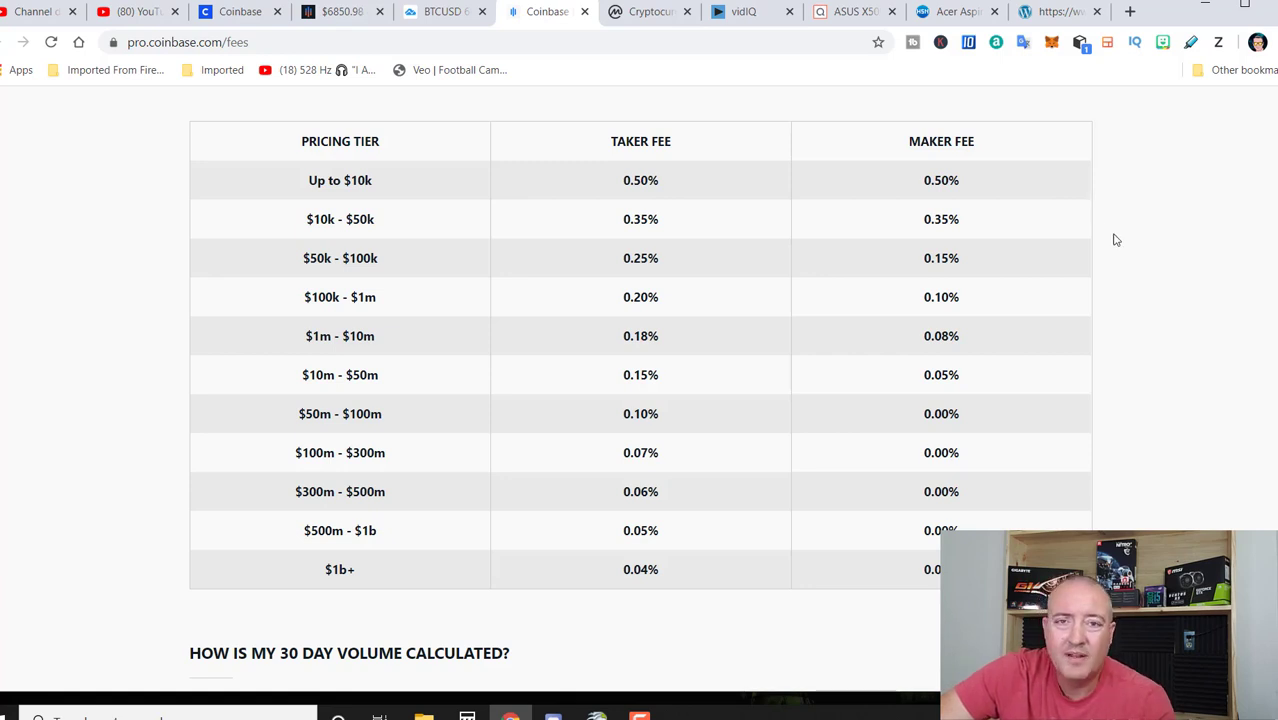
# - Scroll up to the Fee Structure table: taker 0.04% at $1b+, maker 0.00% from $50m
pyautogui.scroll(1, 1116, 240)
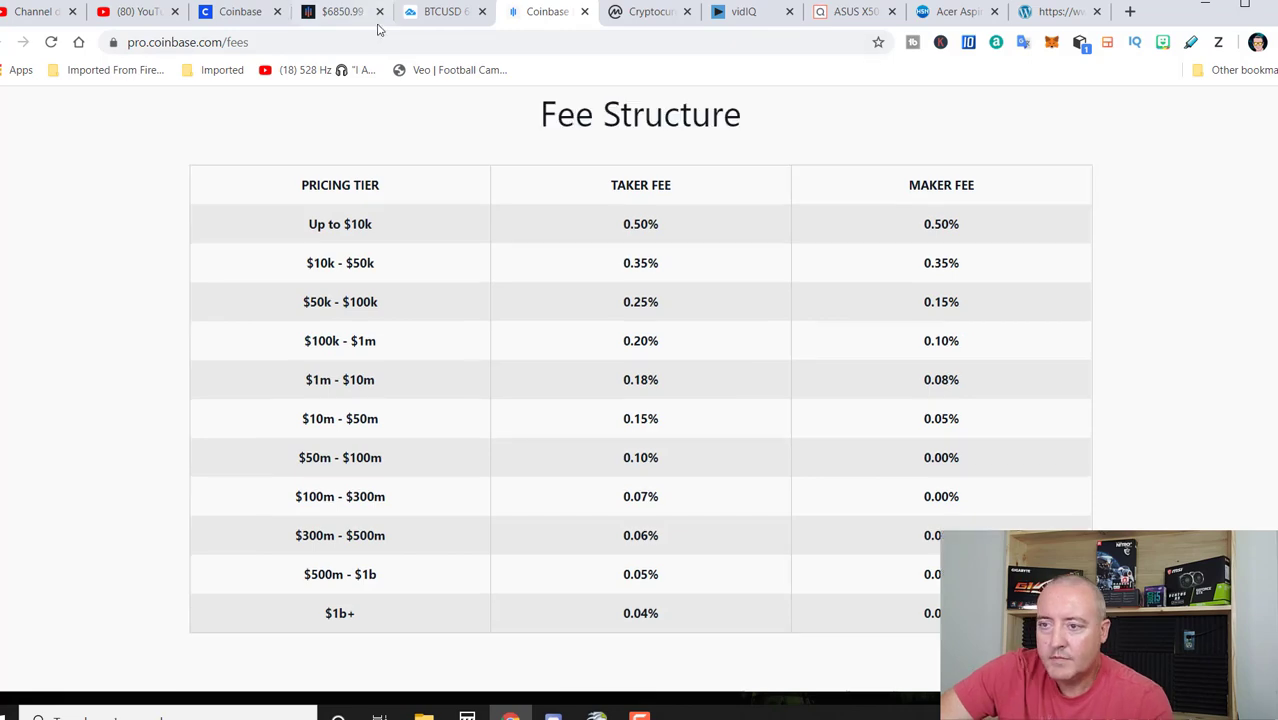
# - Filter the market list by USD, USDC, BTC, DAI and ETH quotes, then switch to LTC-BTC
pyautogui.click(345, 12)
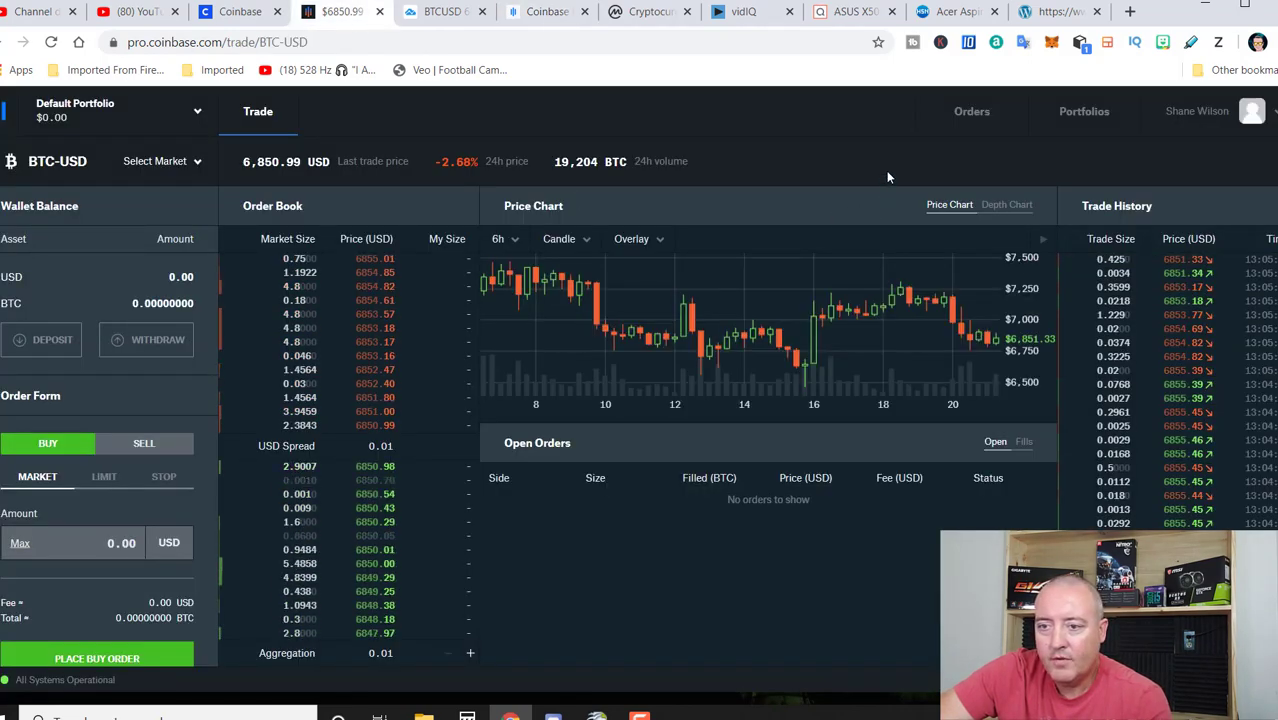
pyautogui.click(199, 162)
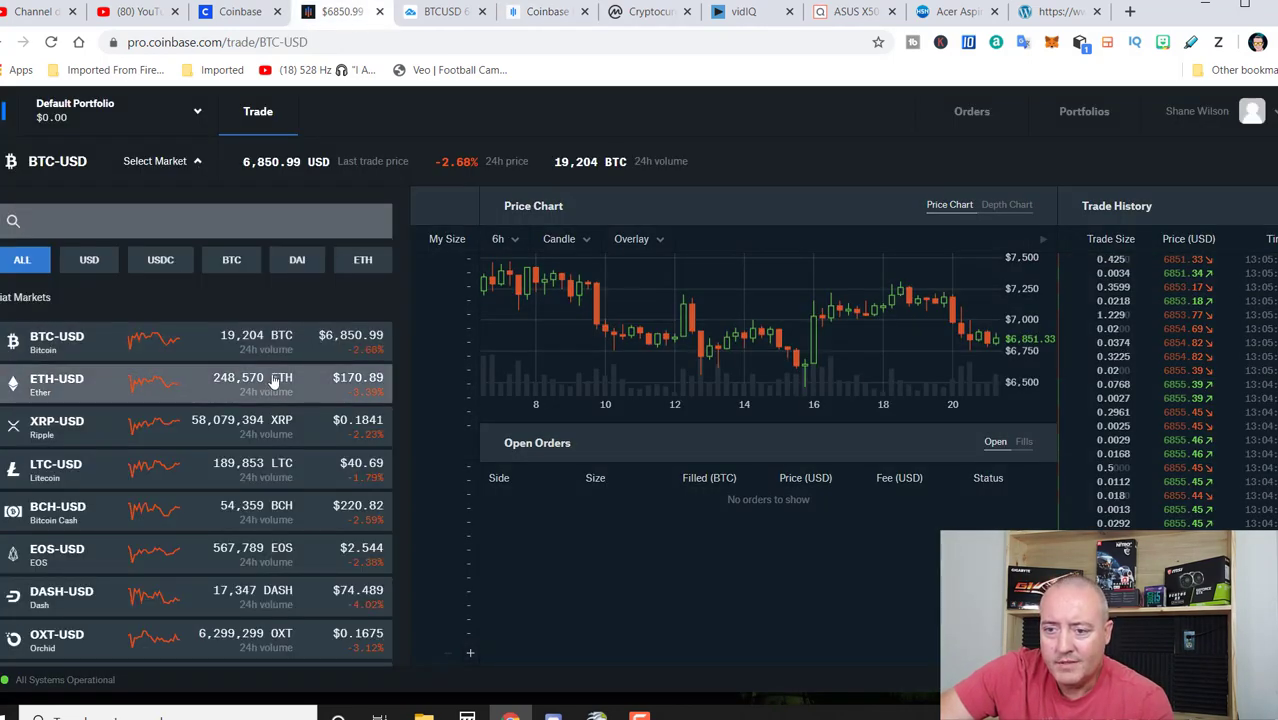
pyautogui.click(88, 266)
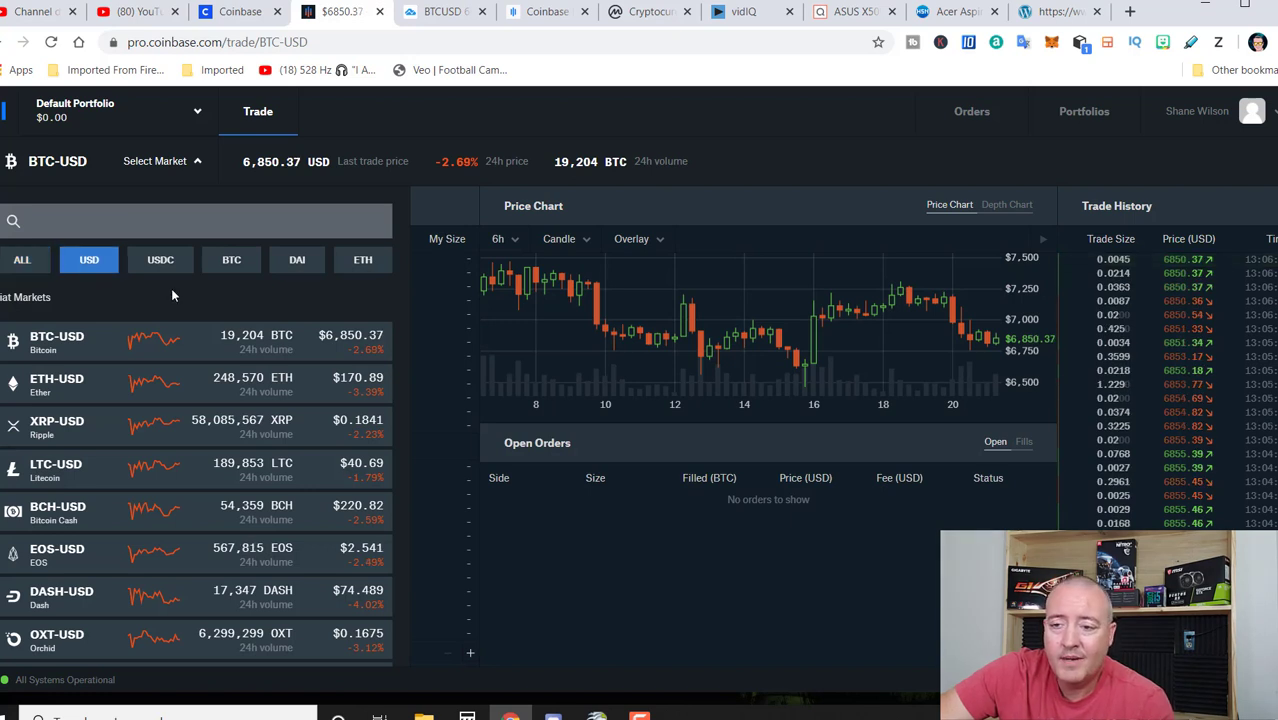
pyautogui.click(162, 264)
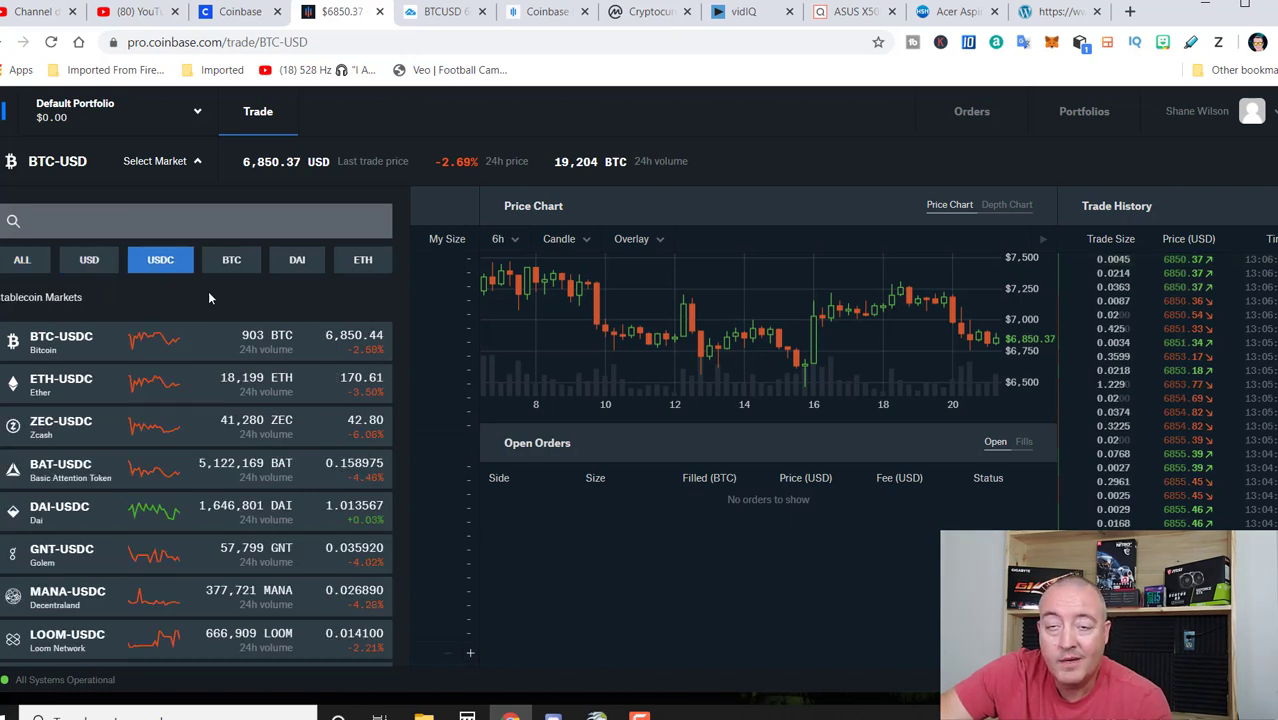
pyautogui.click(236, 262)
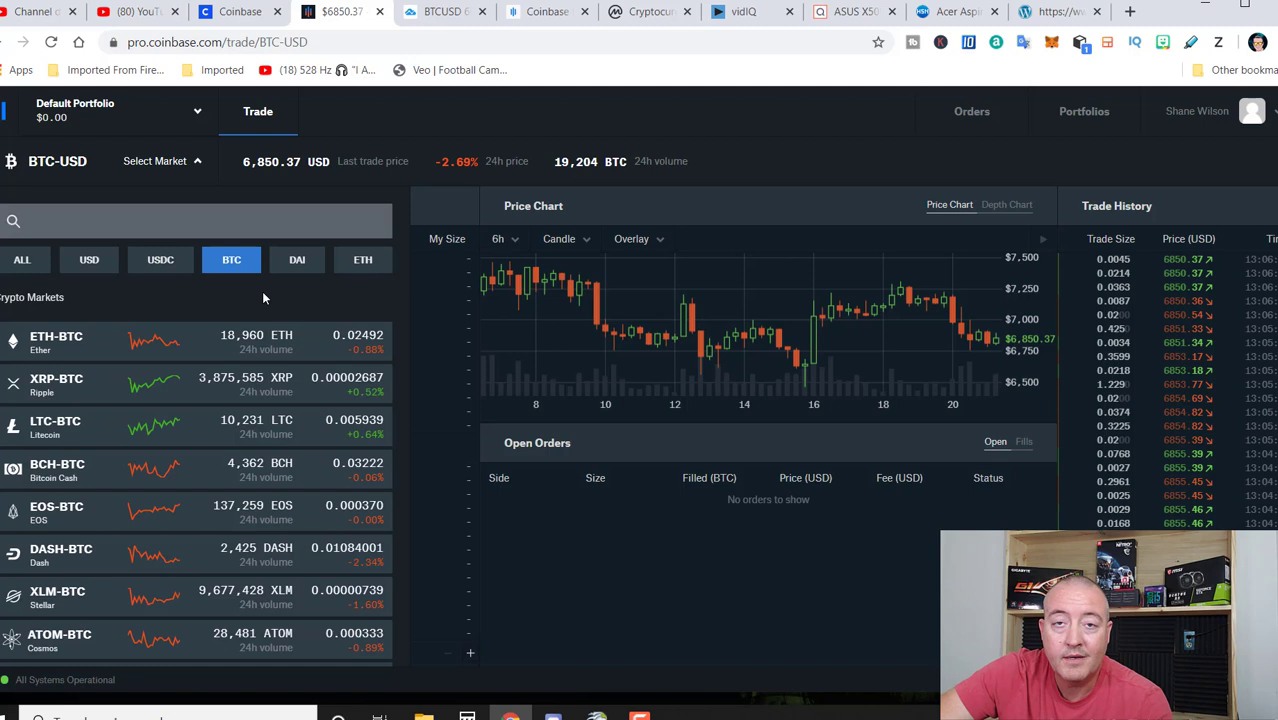
pyautogui.click(299, 270)
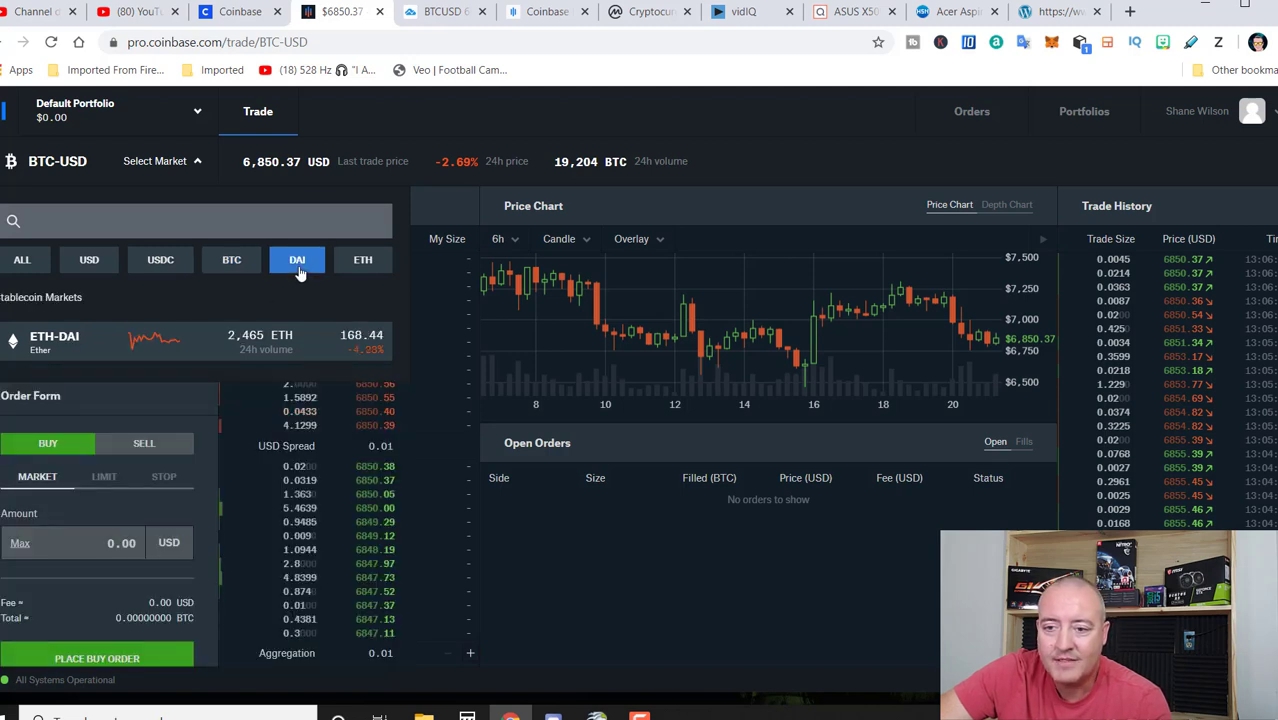
pyautogui.click(382, 269)
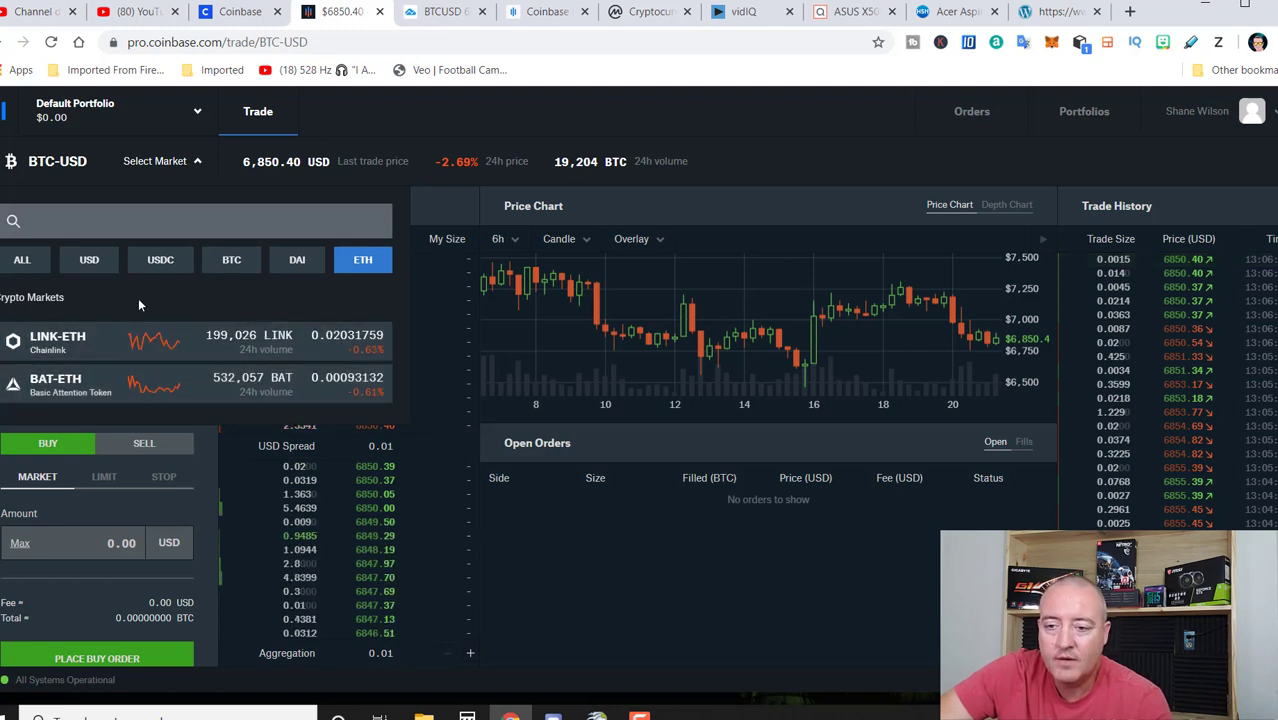
pyautogui.click(224, 268)
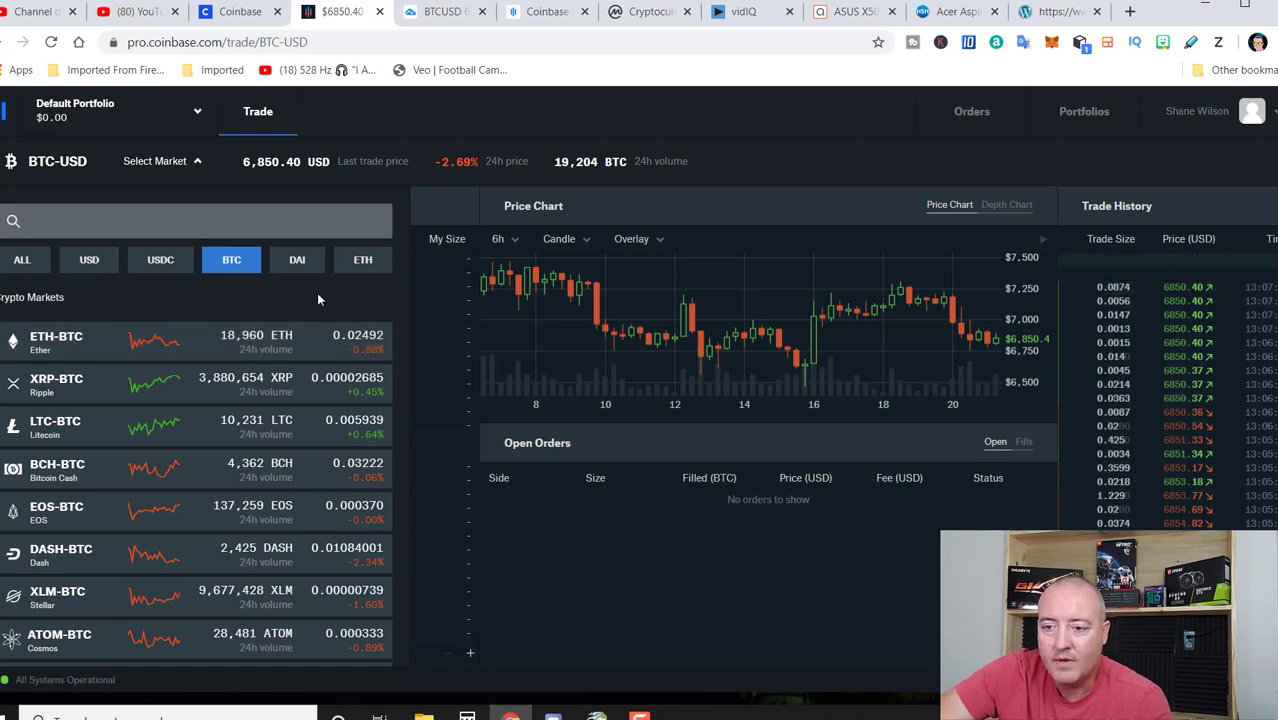
pyautogui.click(95, 425)
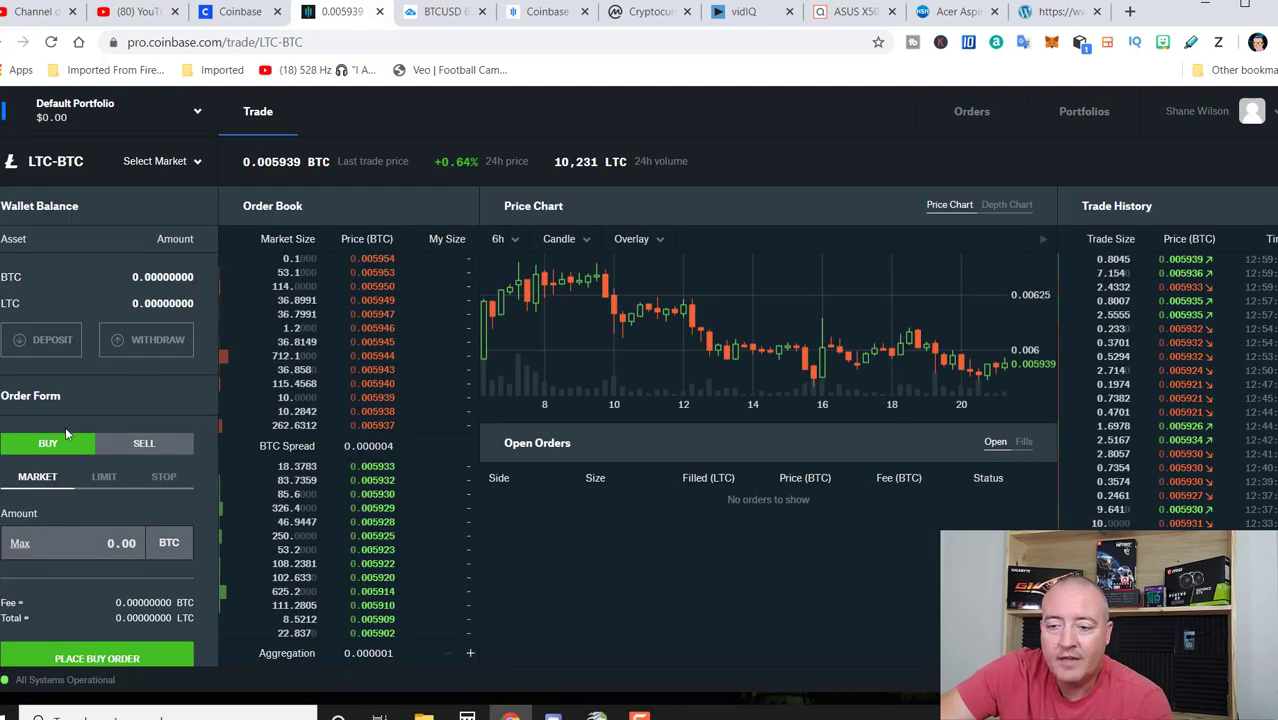
# - Set the LTC-BTC order form to a Sell order of the Stop type
pyautogui.click(144, 443)
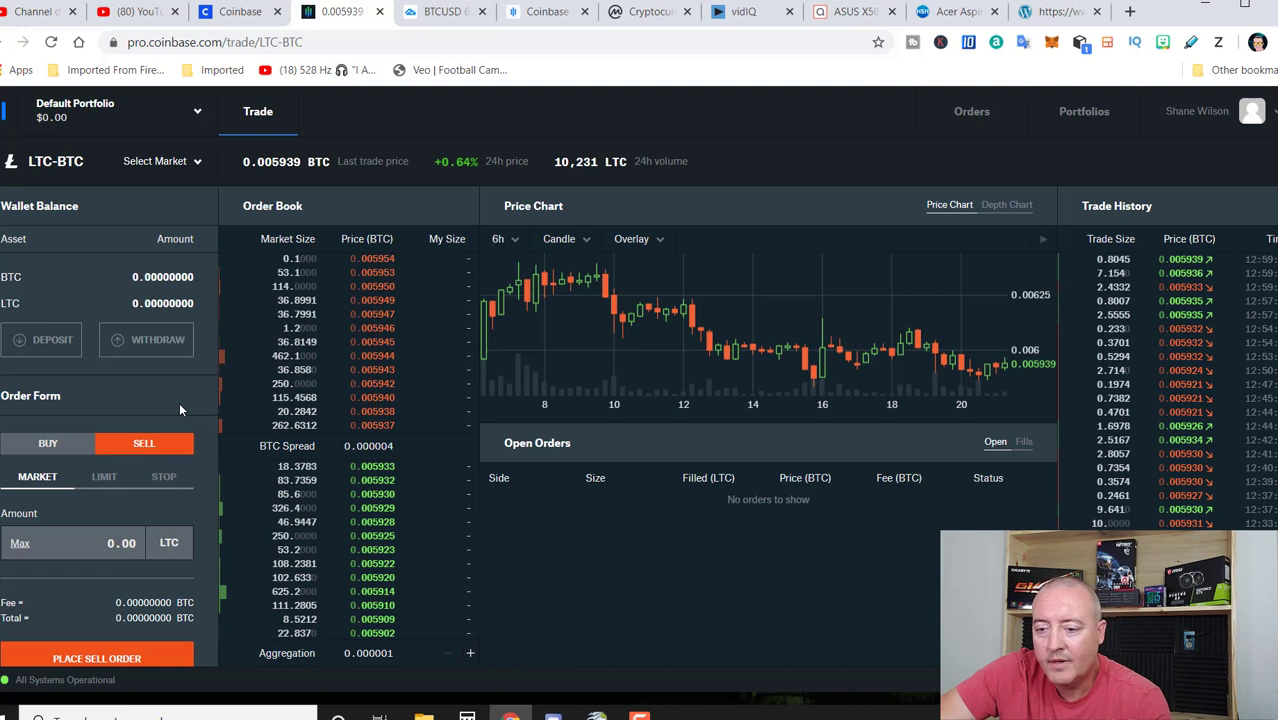
pyautogui.scroll(-1, 180, 409)
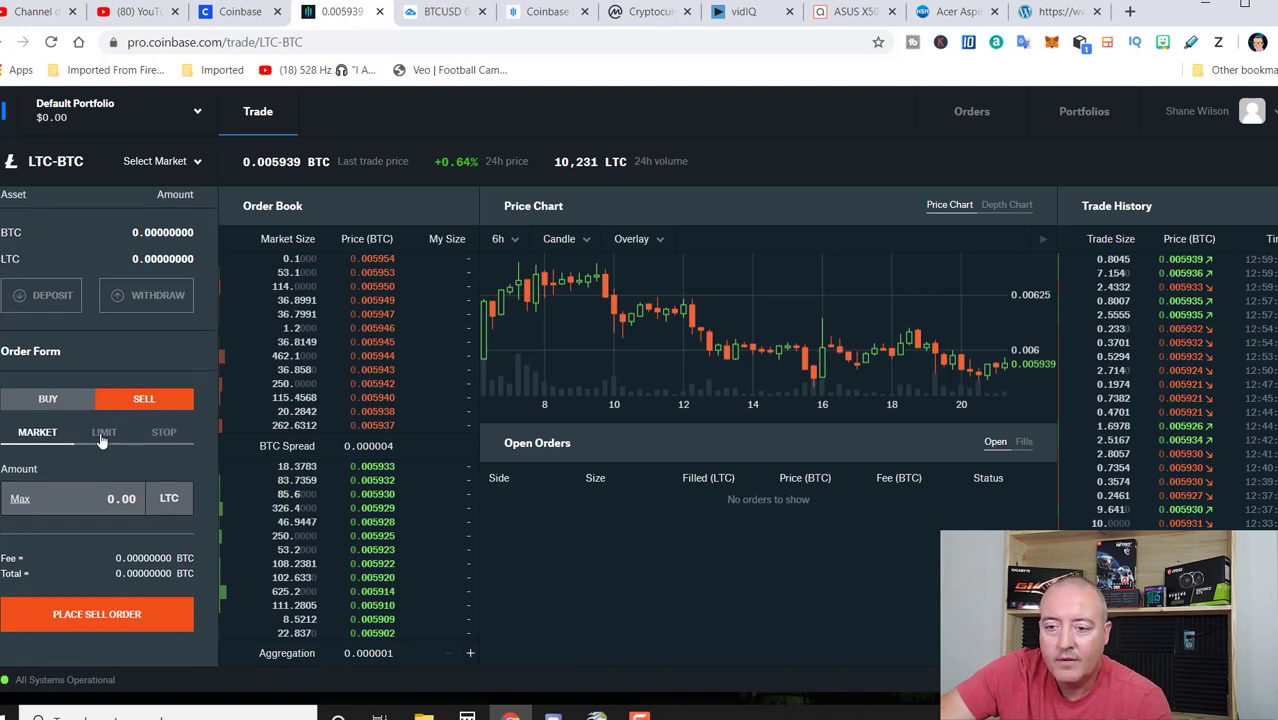
pyautogui.click(103, 437)
pyautogui.click(165, 434)
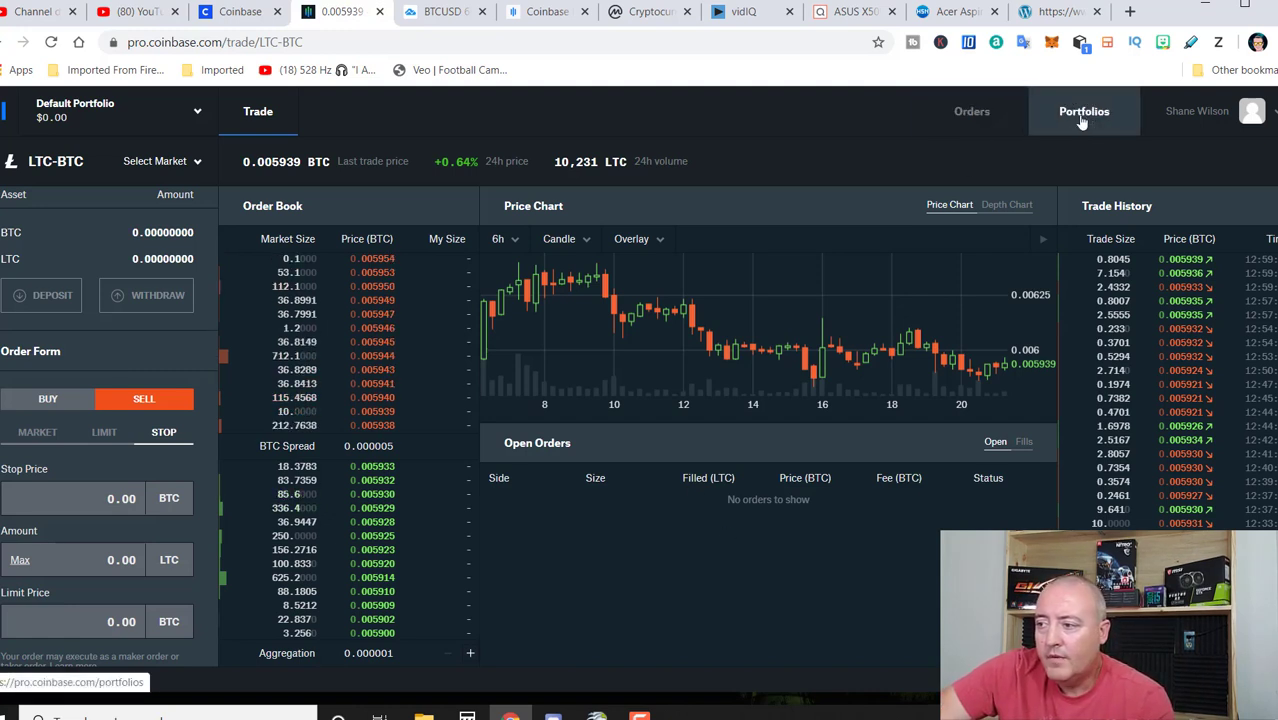
# - Review the orders overview, the 30-day fee summary and the portfolios list
pyautogui.click(971, 112)
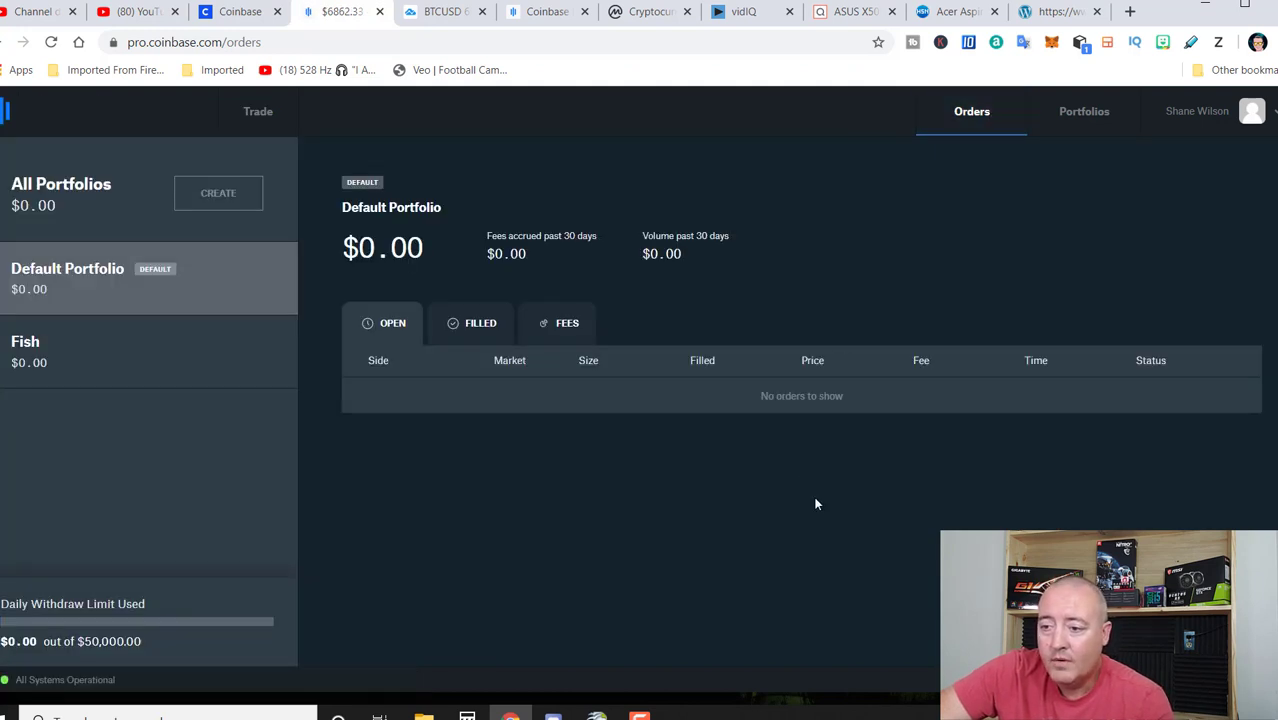
pyautogui.click(562, 323)
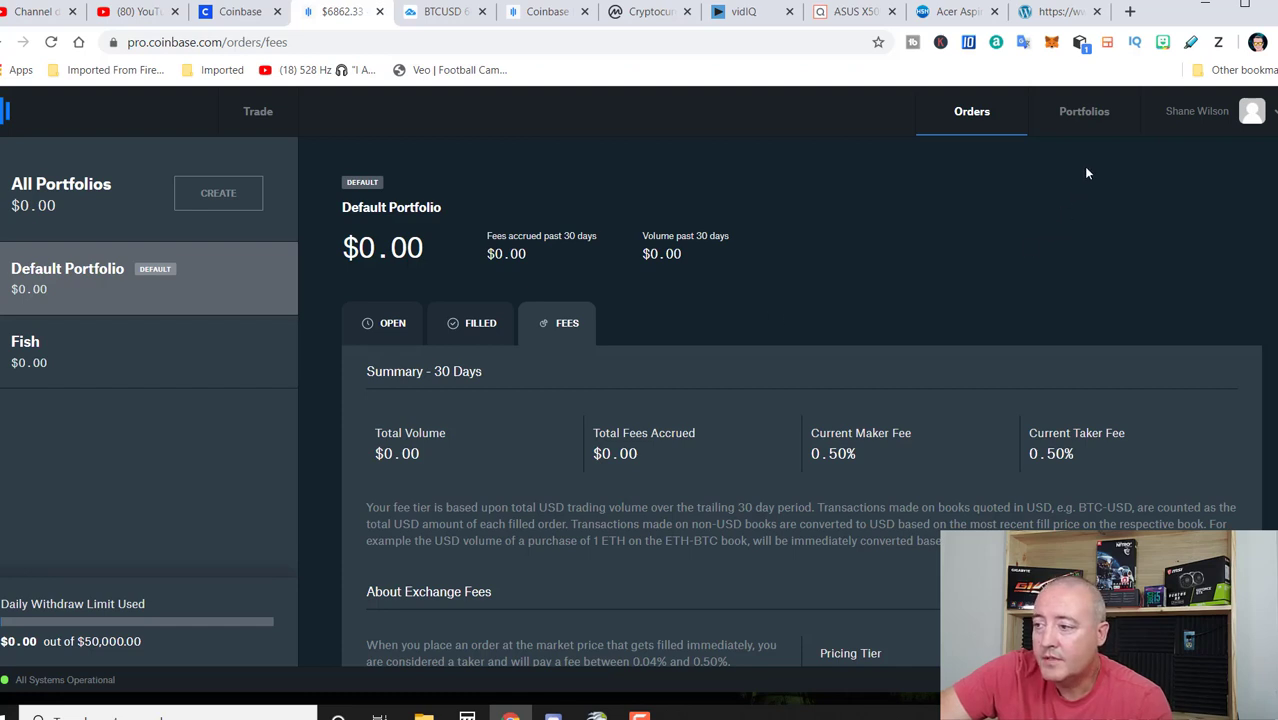
pyautogui.click(1084, 112)
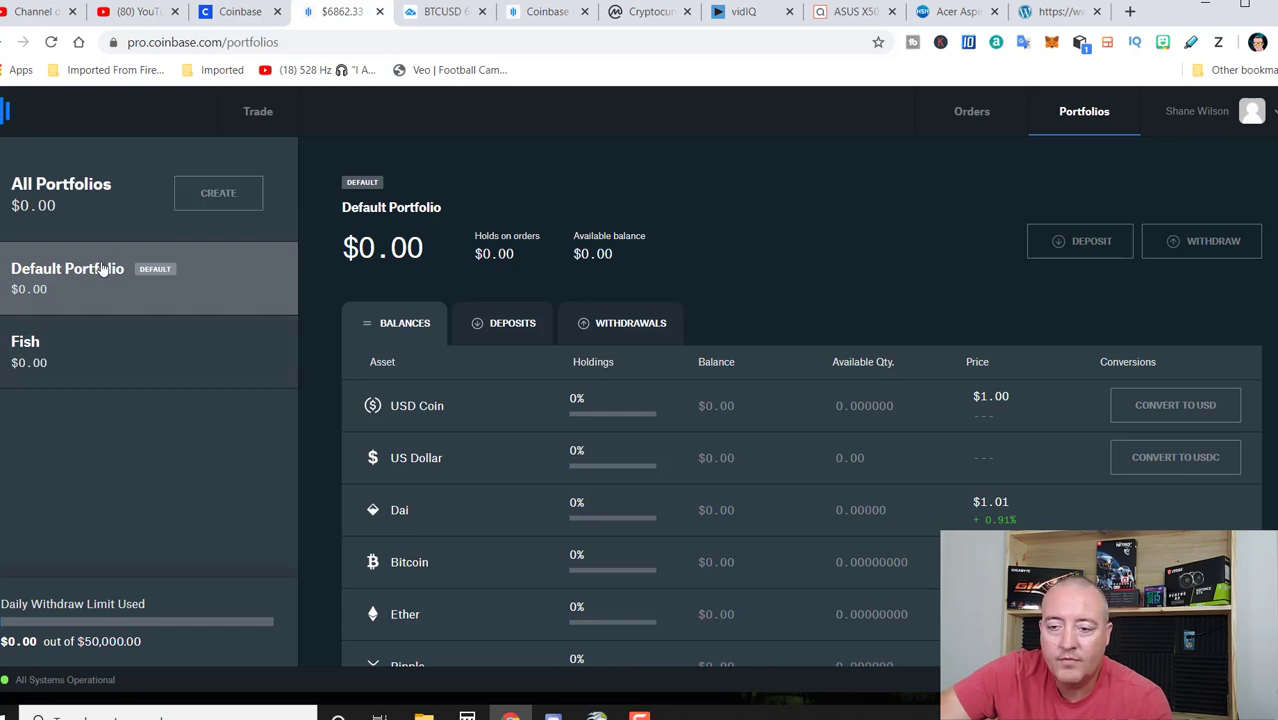
# - Switch to the Fish portfolio, cancel new-portfolio creation, and go back to trading BTC-USD
pyautogui.click(101, 357)
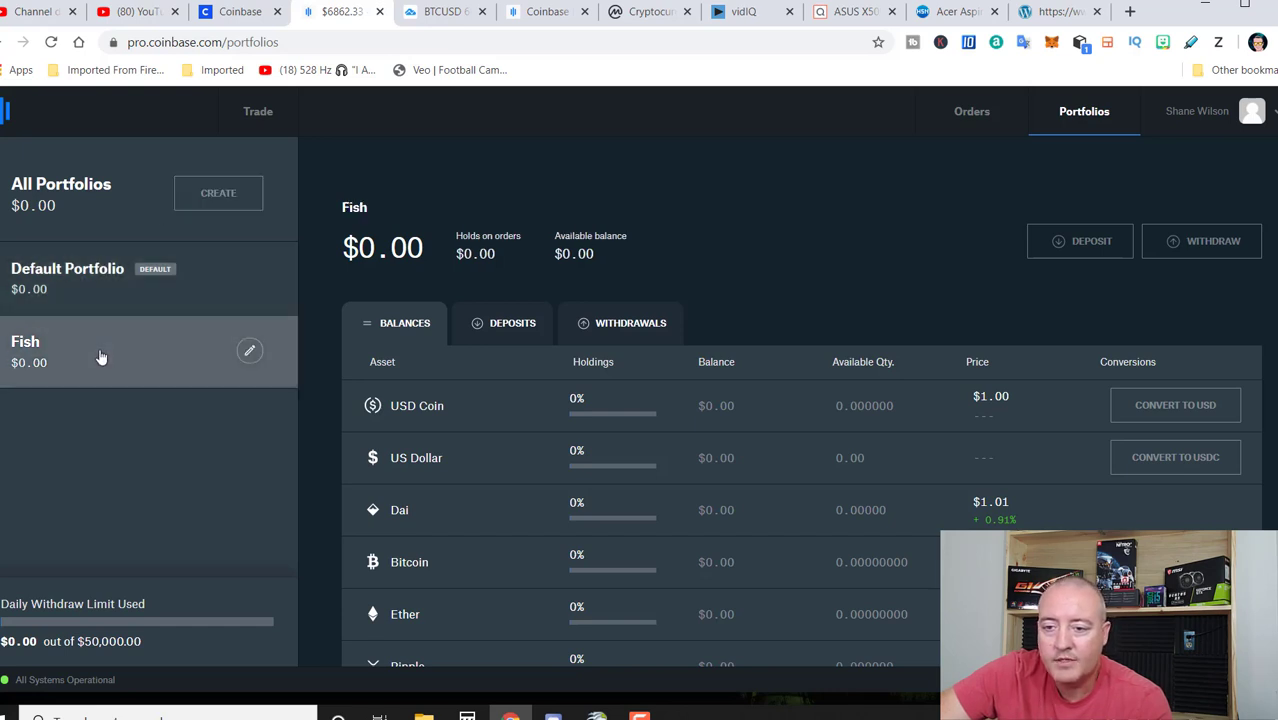
pyautogui.click(218, 193)
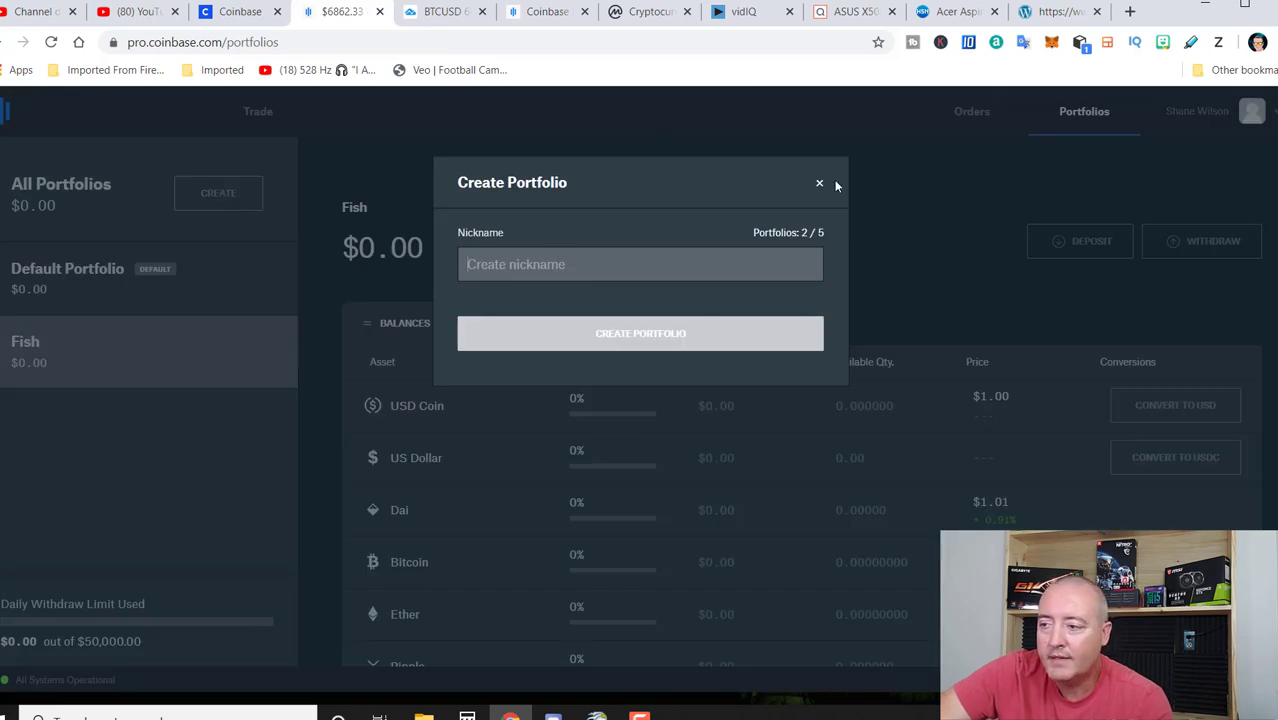
pyautogui.click(819, 184)
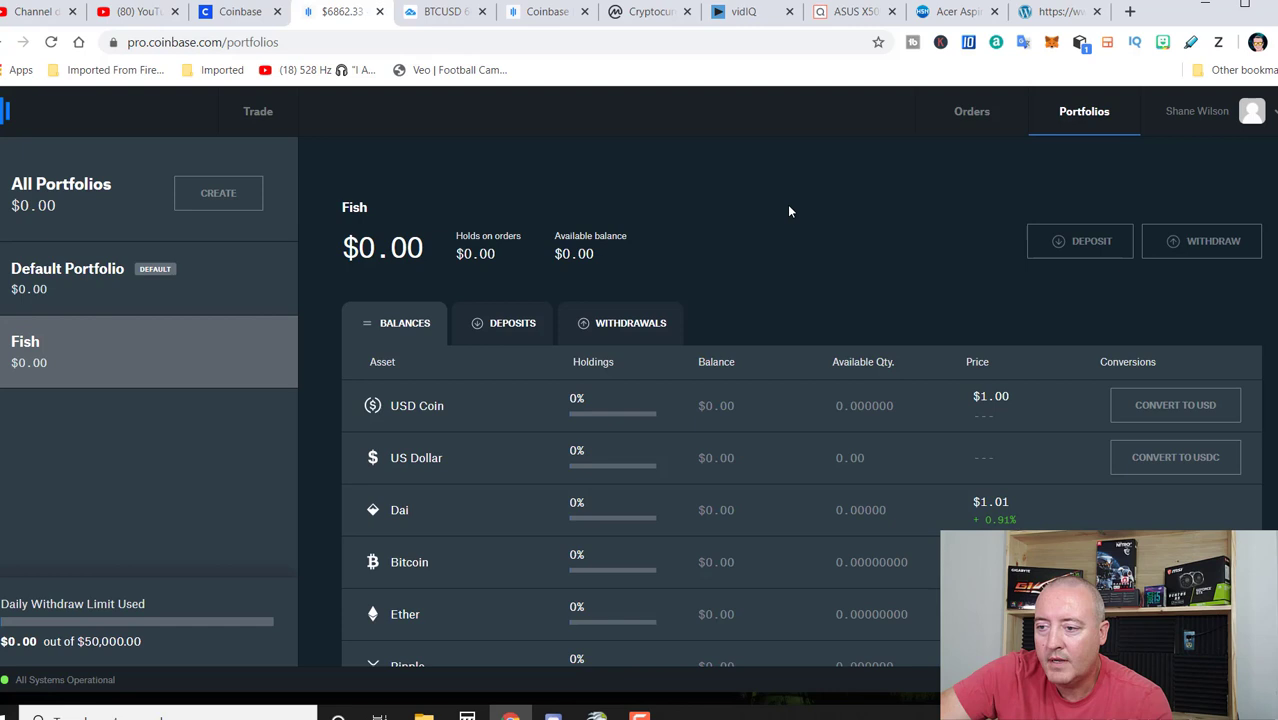
pyautogui.scroll(-3, 666, 408)
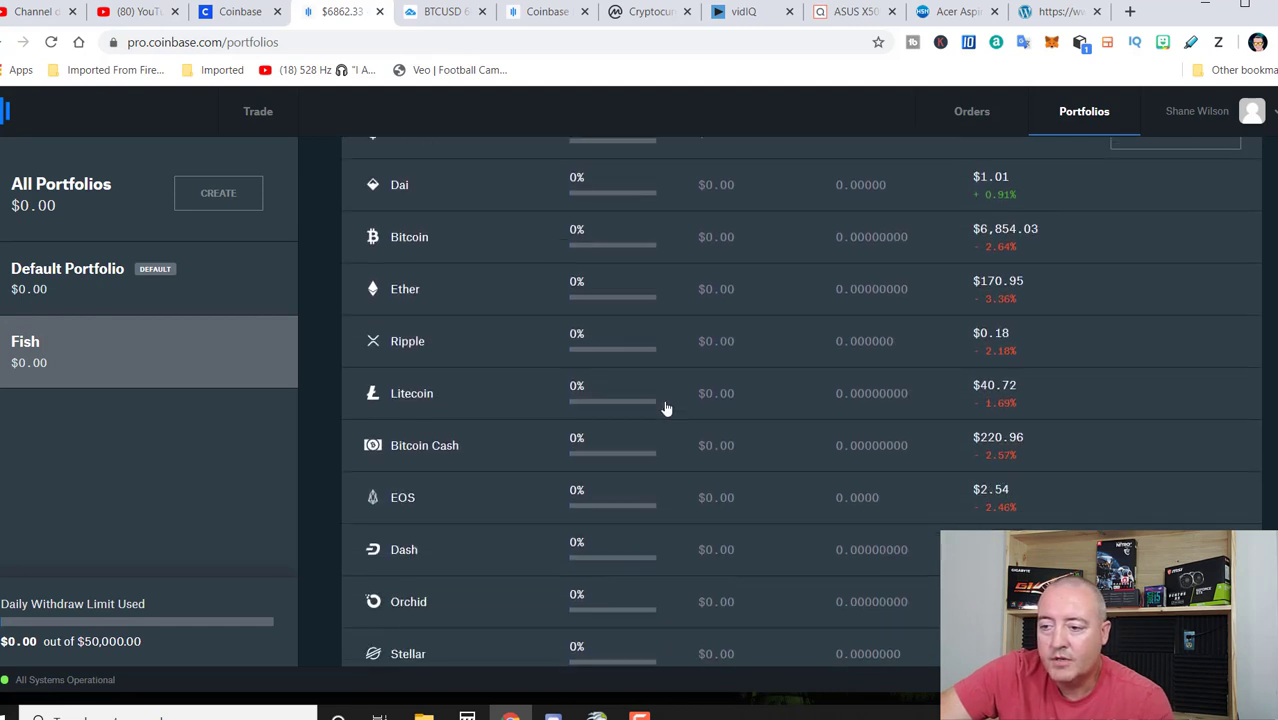
pyautogui.scroll(3, 666, 408)
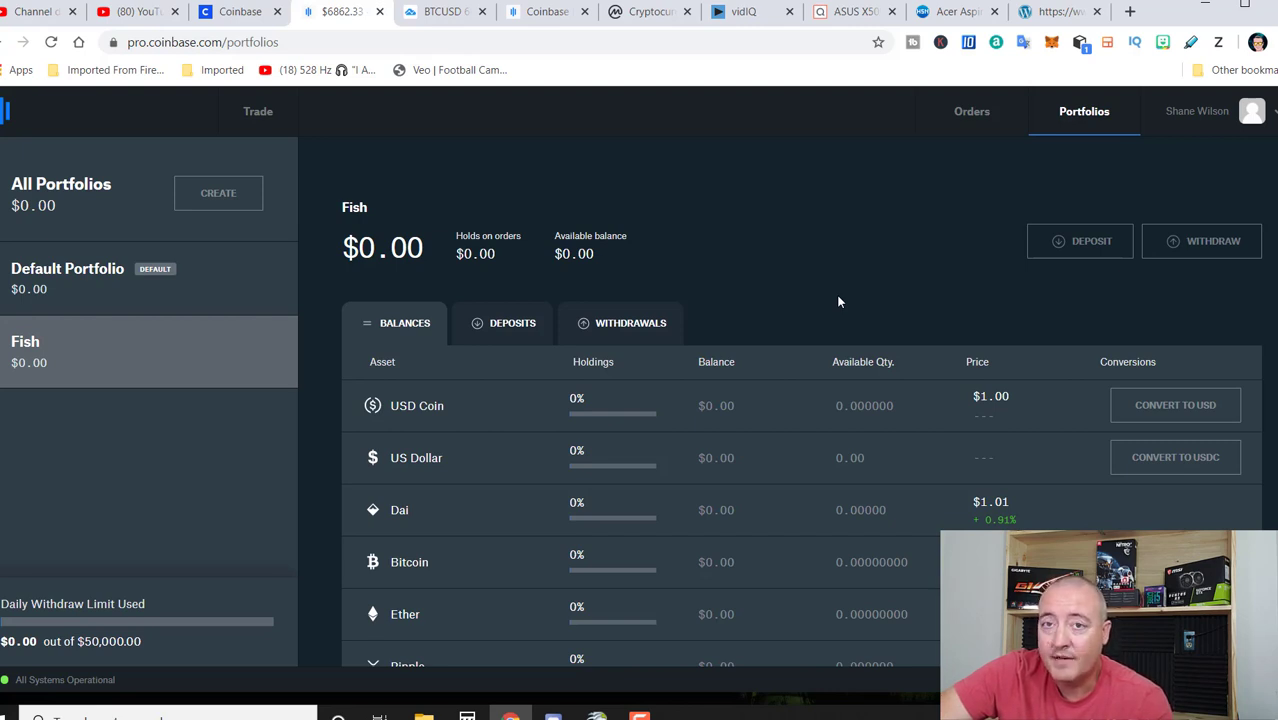
pyautogui.click(264, 115)
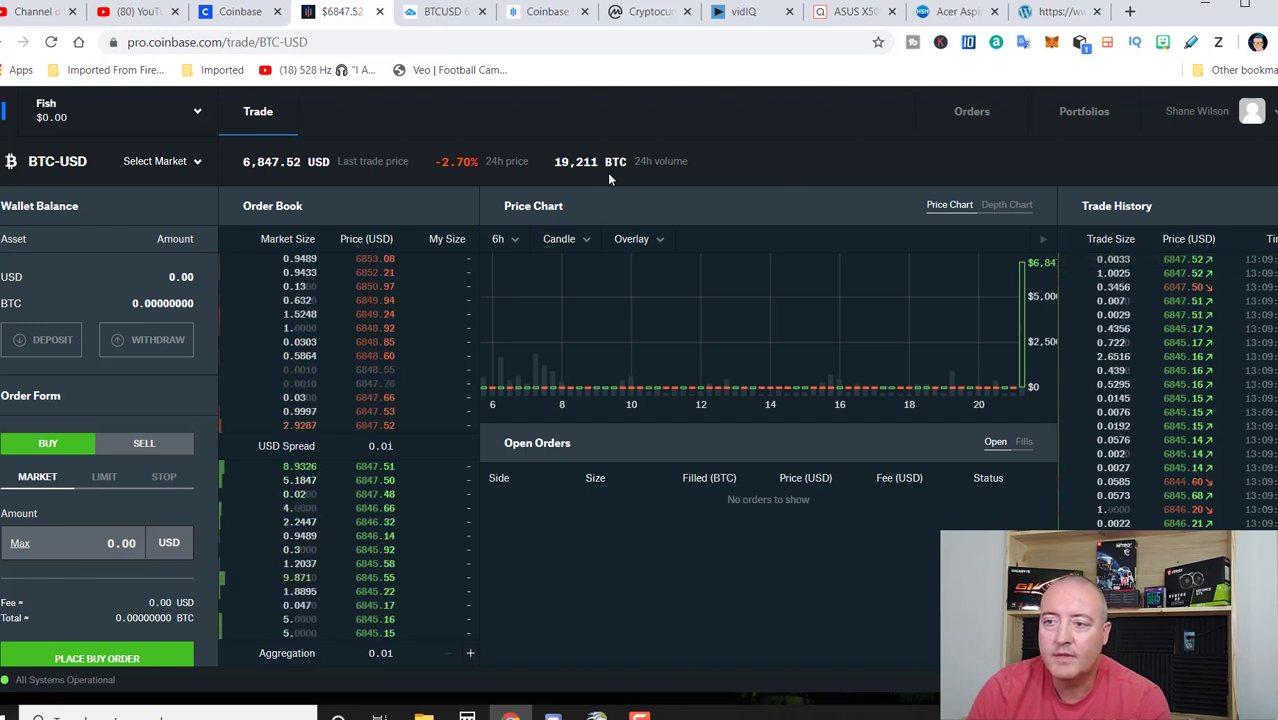
# - Switch to the coinbase.com browser tab for the regular dashboard
pyautogui.click(228, 14)
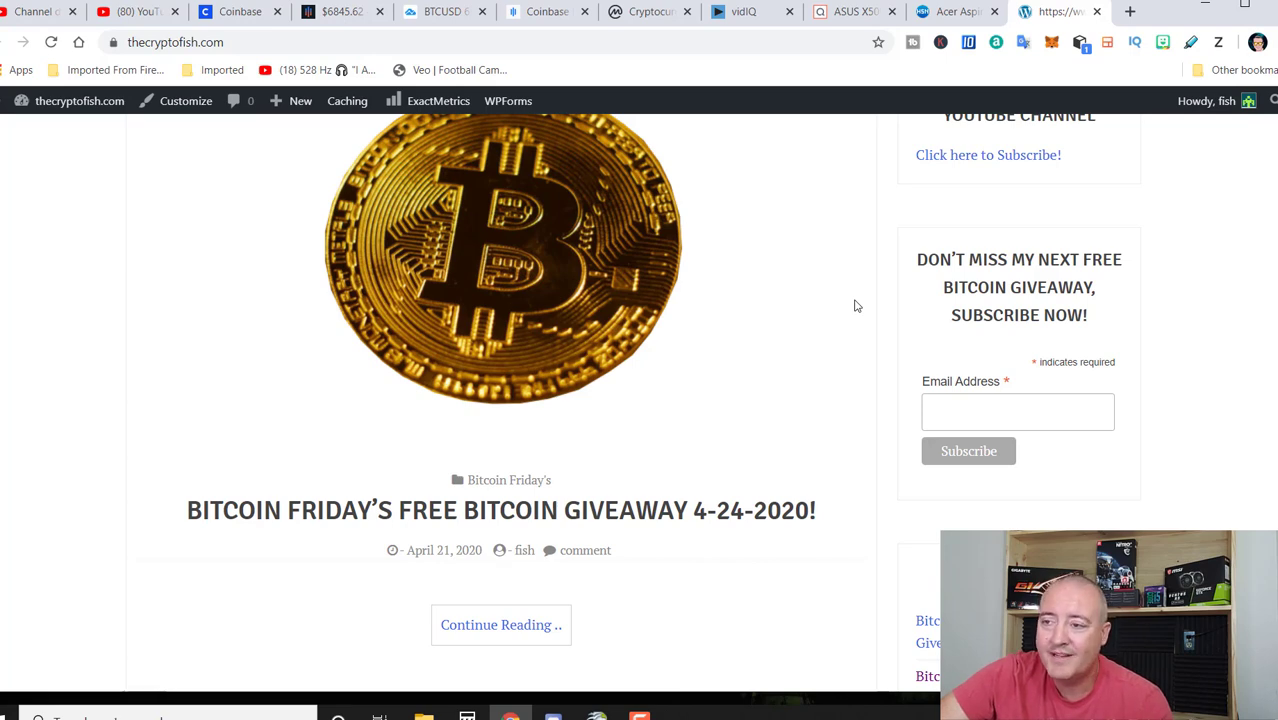
# - Switch to the CoinMarketCap tab listing the top 100 cryptocurrencies
pyautogui.click(650, 11)
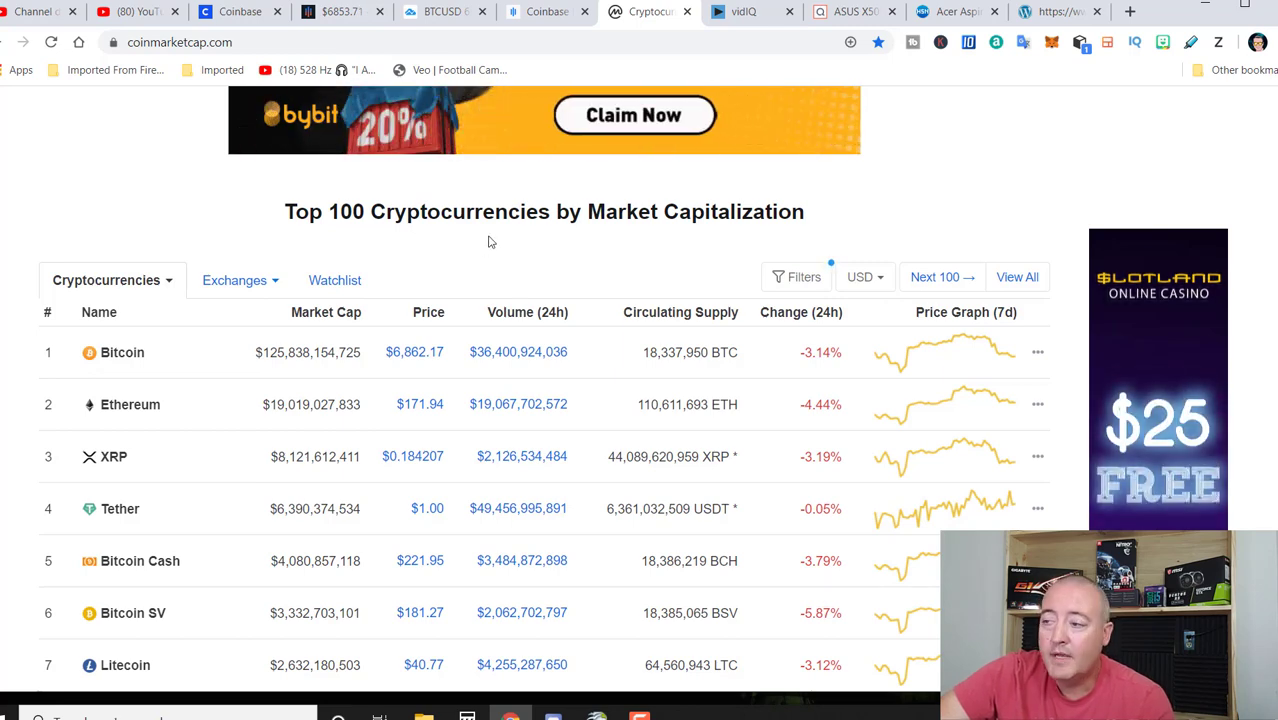
# - Return to thecryptofish.com blog and open the 'Bitcoin Friday's Free Bitcoin Giveaway 4-24-2020!' post
pyautogui.click(1048, 13)
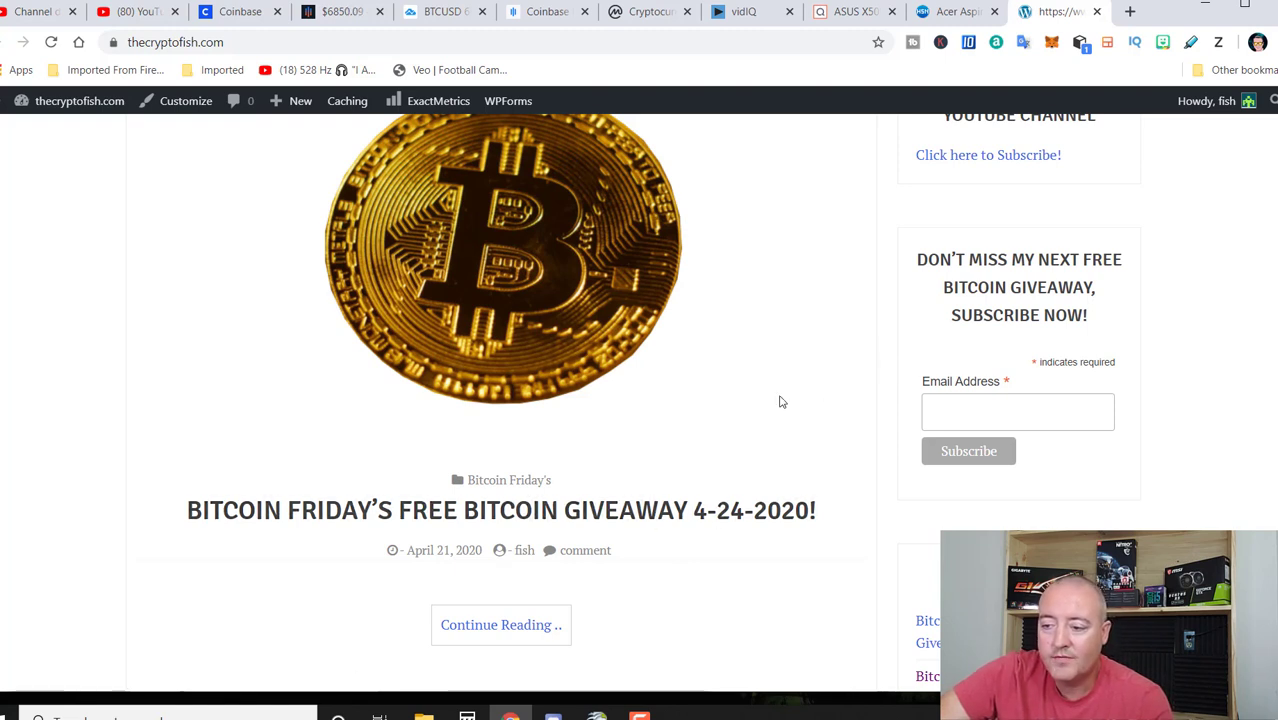
pyautogui.click(680, 508)
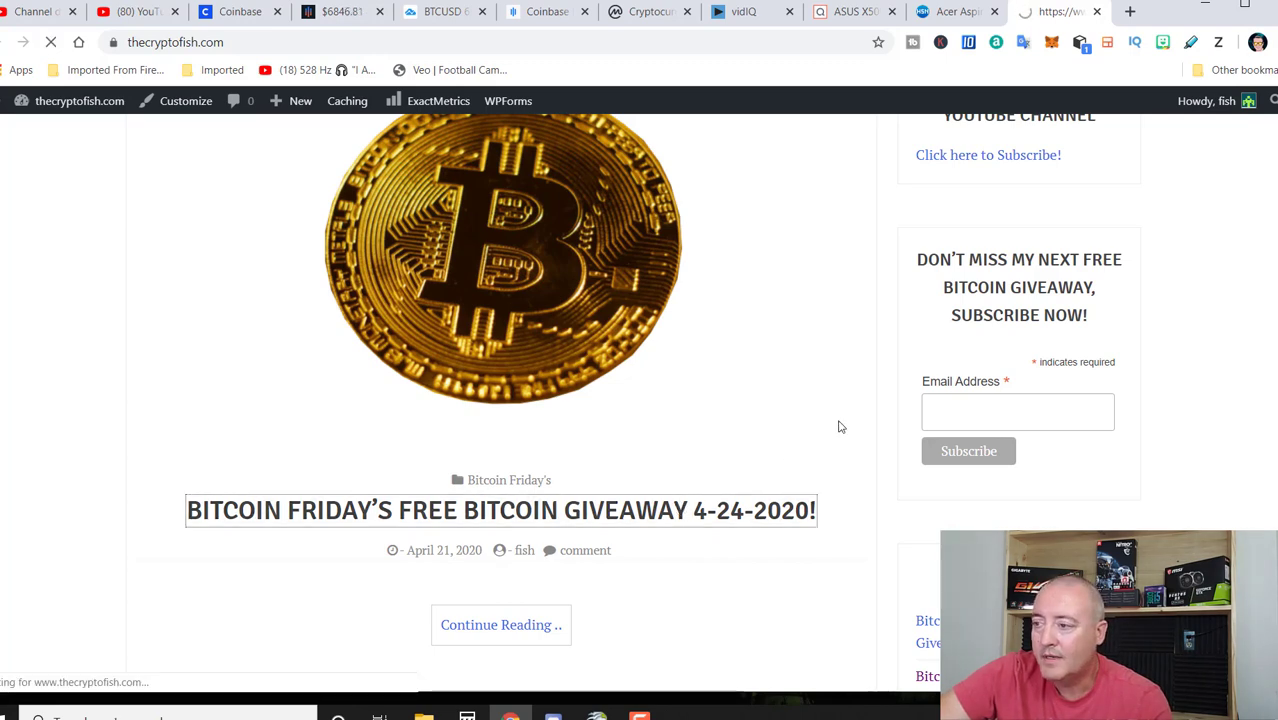
# - Scroll the giveaway post down to the entry form with its qualifying question
pyautogui.scroll(-4, 843, 428)
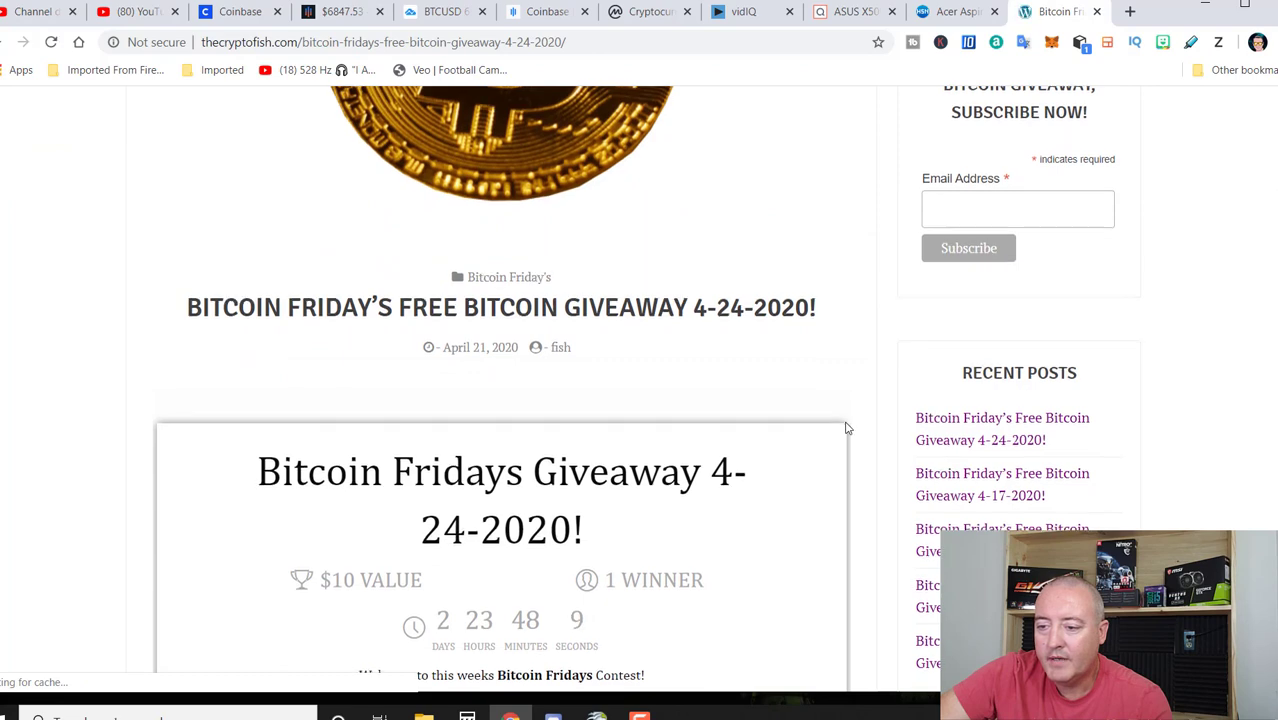
pyautogui.scroll(-3, 850, 415)
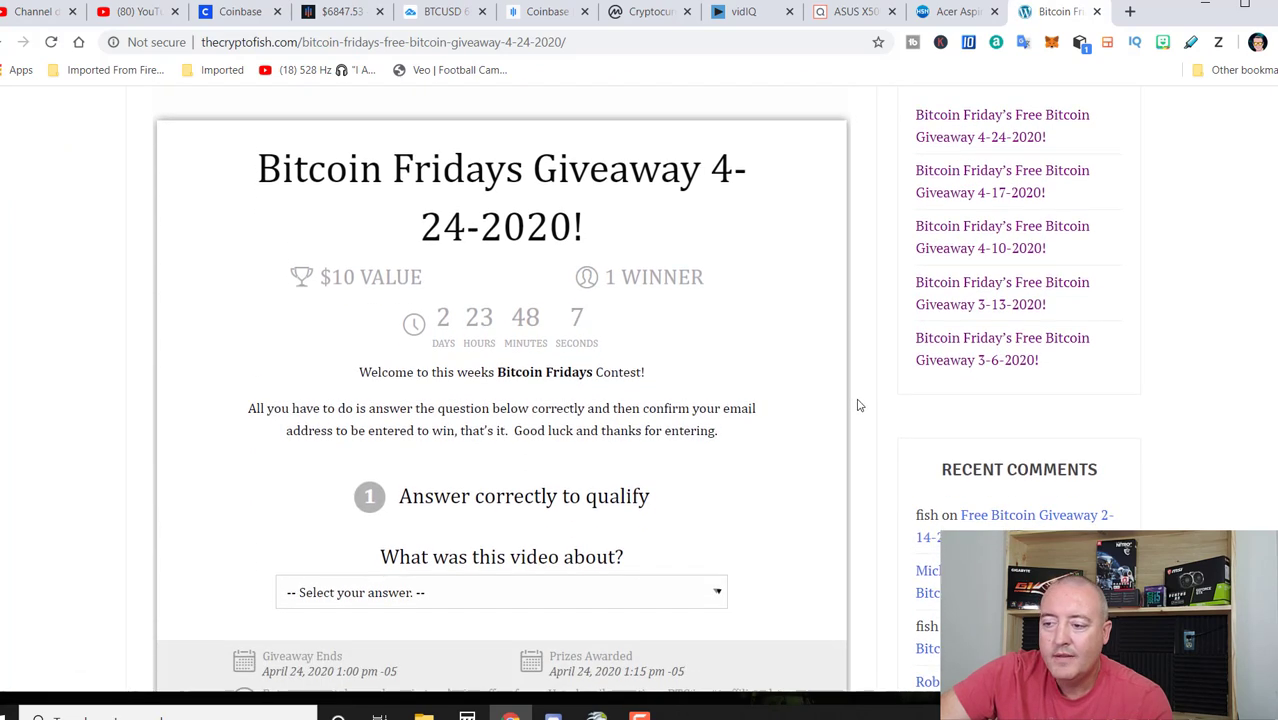